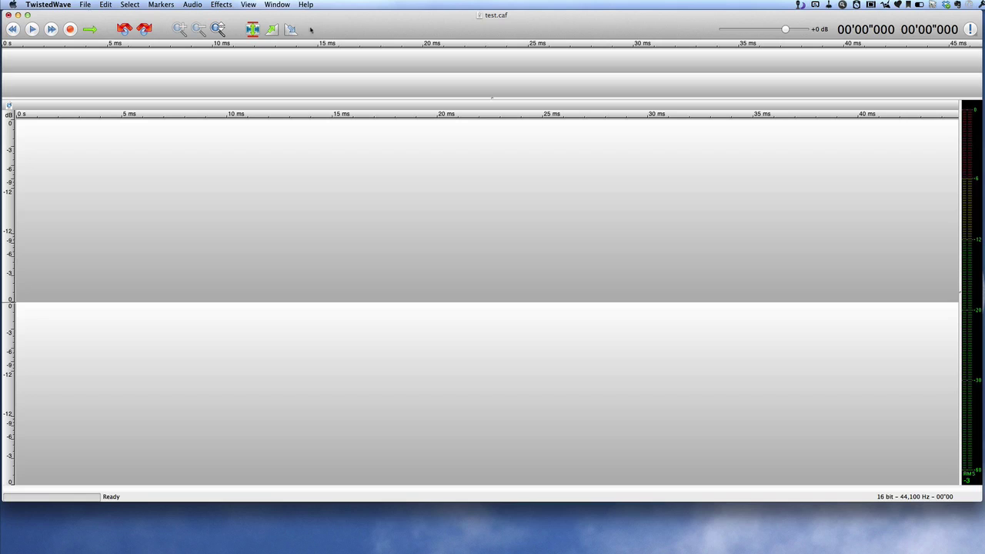
# Record about 11 seconds of speech into the empty test.caf file and stop the recording.
pyautogui.click(70, 29)
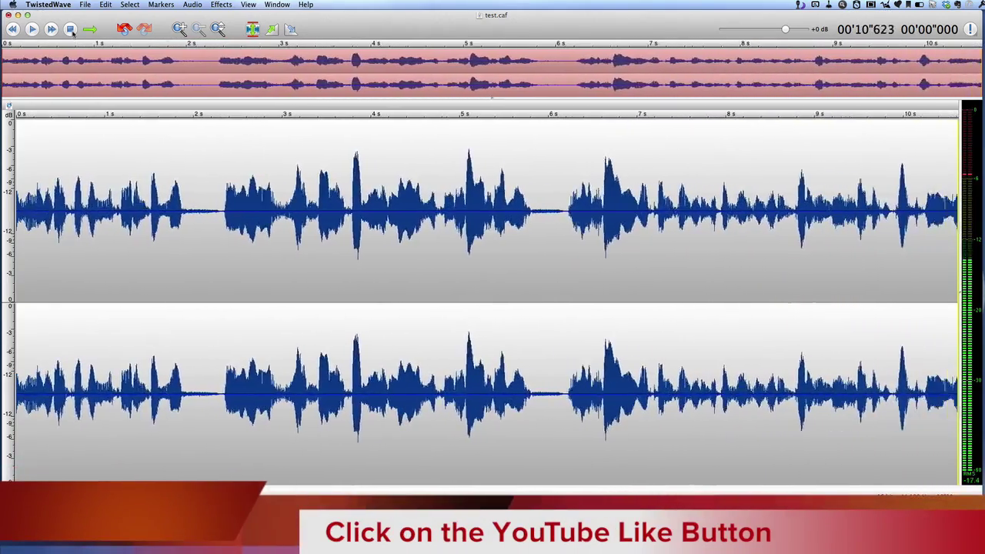
pyautogui.click(70, 29)
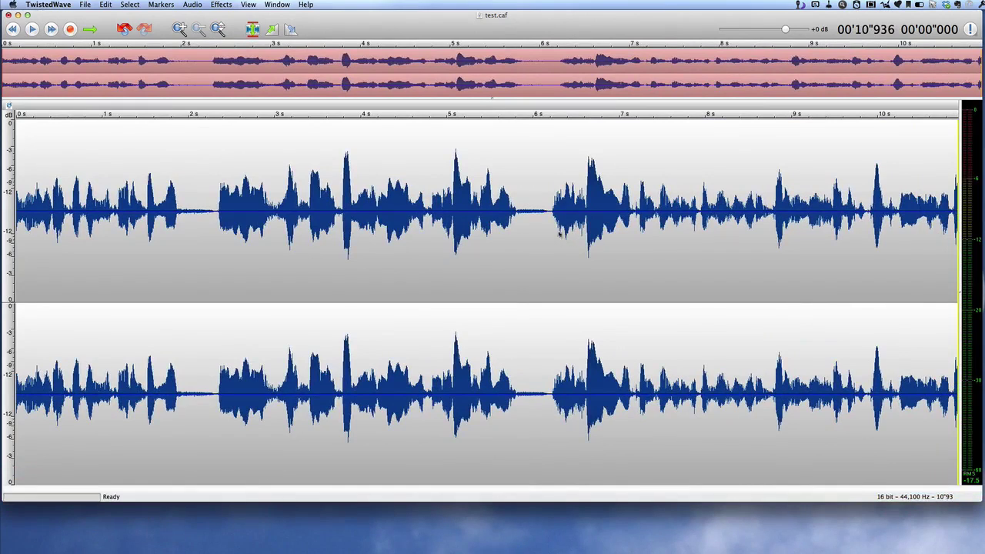
# Select the middle phrase from about 2.3 to 6.2 s, and place a marker in the first pause at about 2.12 s.
pyautogui.click(549, 224)
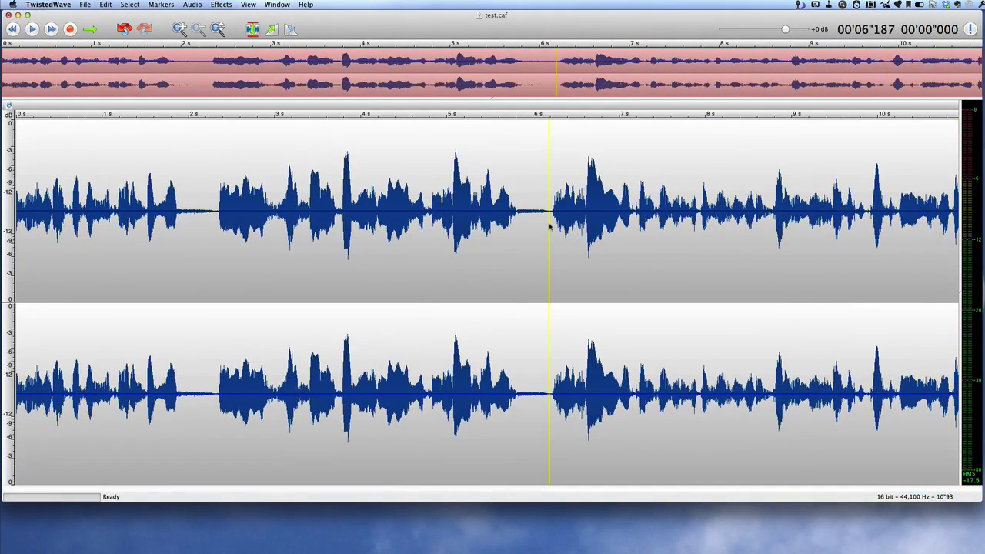
pyautogui.moveTo(549, 225); pyautogui.dragTo(213, 254)
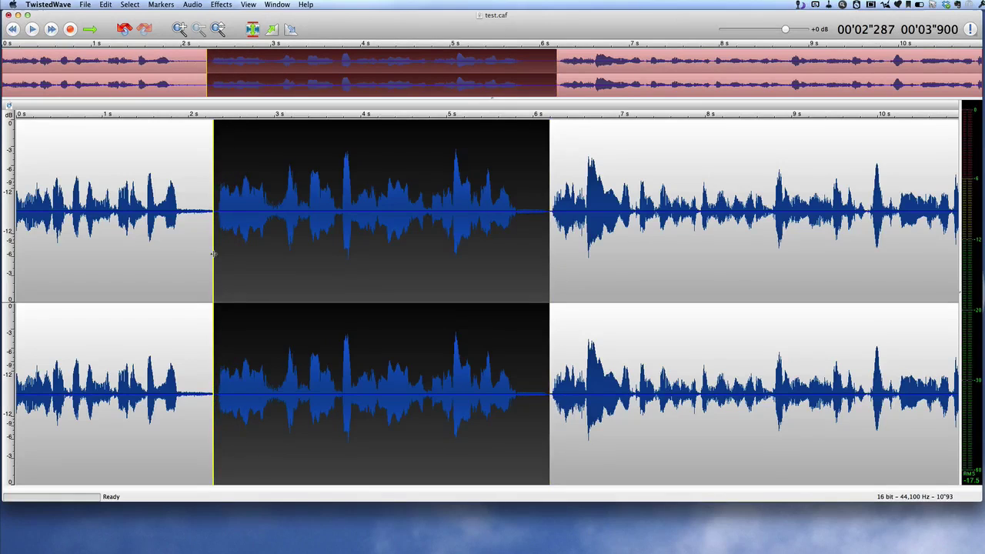
pyautogui.click(198, 259)
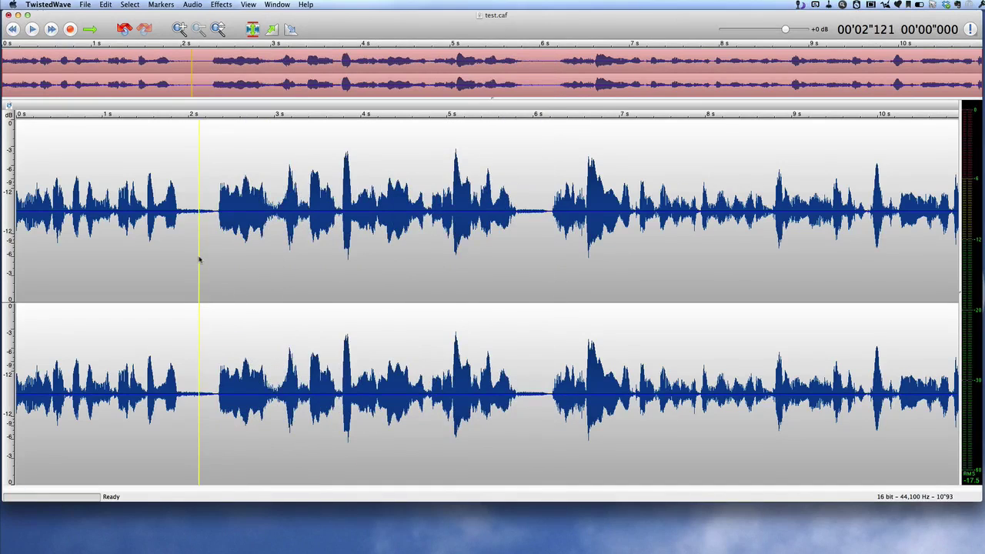
pyautogui.press('m')
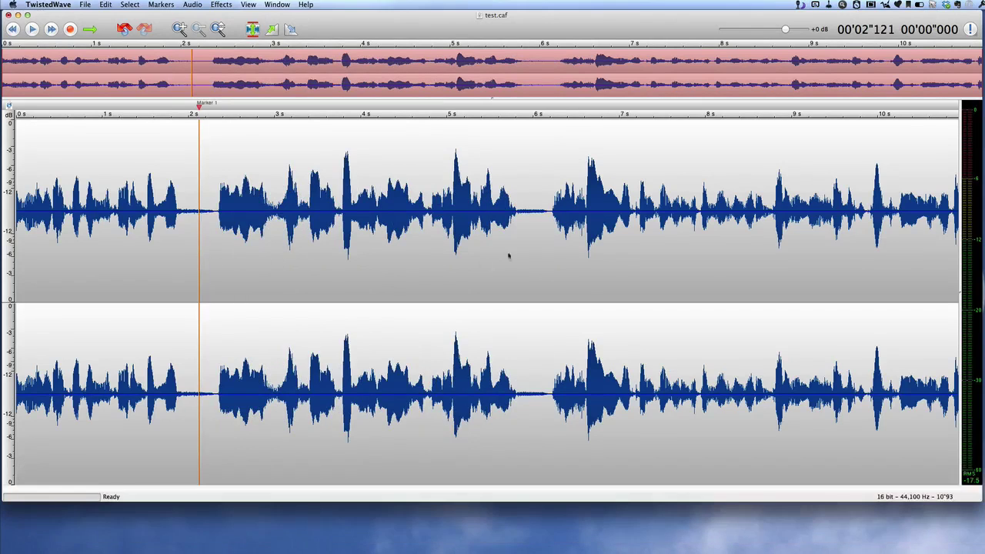
# Try selecting from the second pause back to the marker, and from 3.4 s to the file's end and to its start.
pyautogui.moveTo(550, 241); pyautogui.dragTo(202, 246)
pyautogui.click(310, 268)
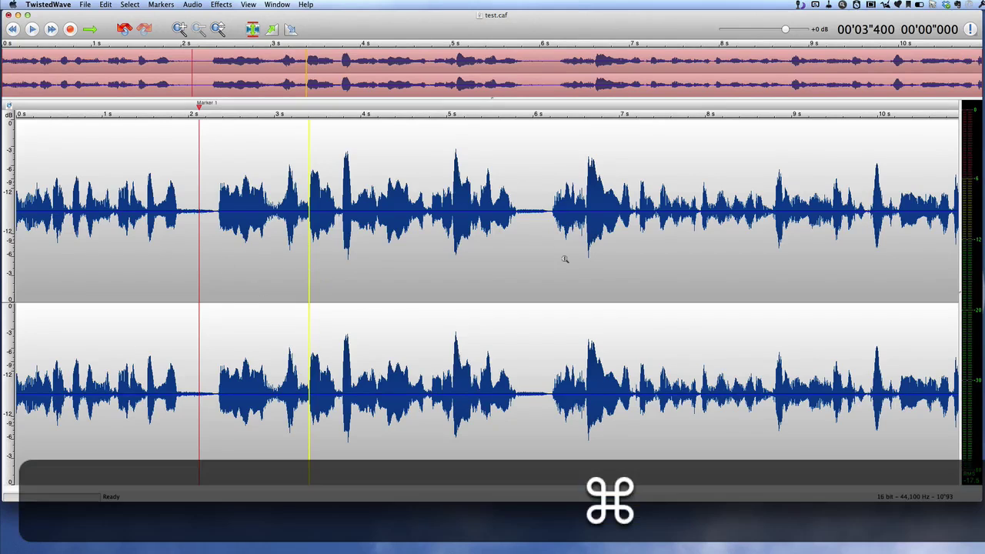
pyautogui.press('shift+cmd+Right')
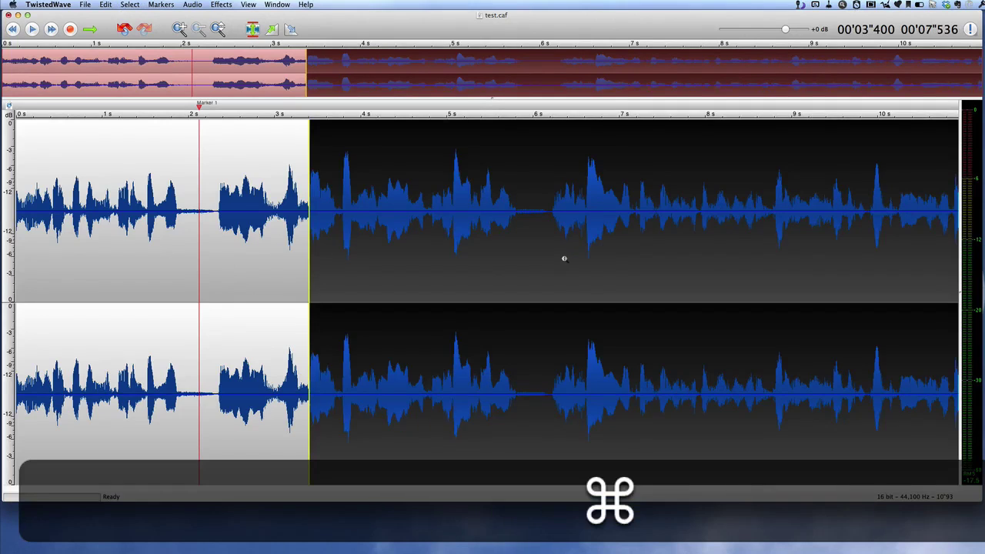
pyautogui.press('shift+super+Left')
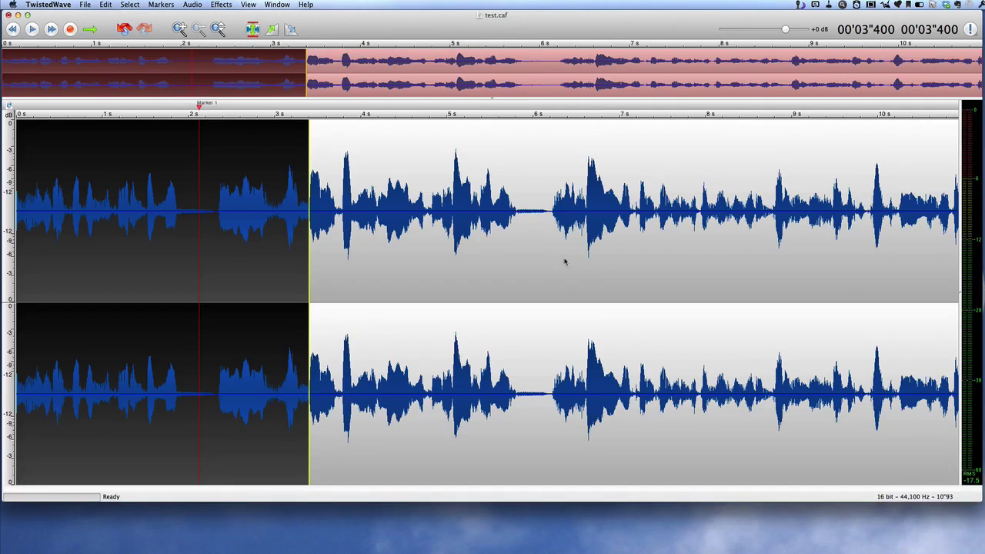
pyautogui.click(885, 294)
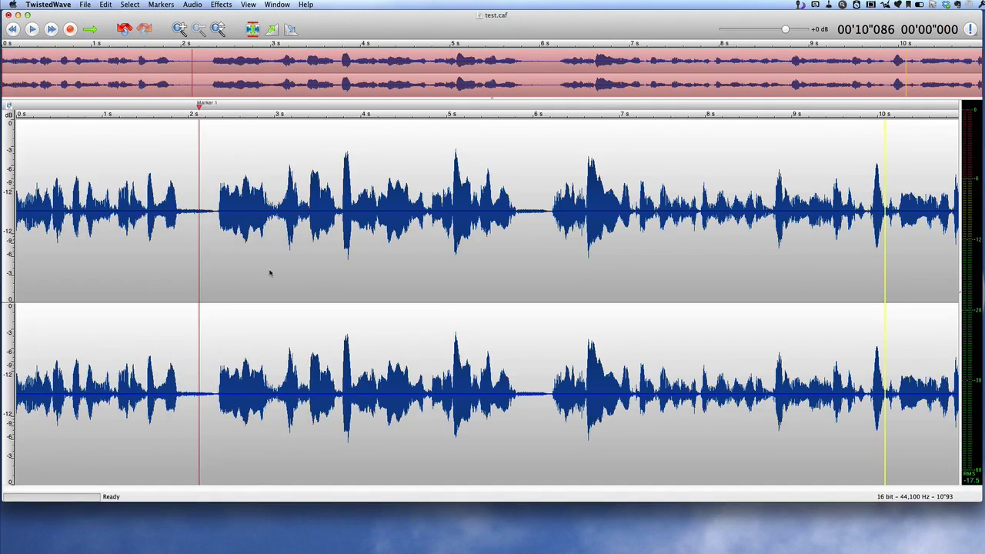
# Apply a fade-in to the first 2.275 s of the recording and clear the selection.
pyautogui.moveTo(212, 233); pyautogui.dragTo(3, 248)
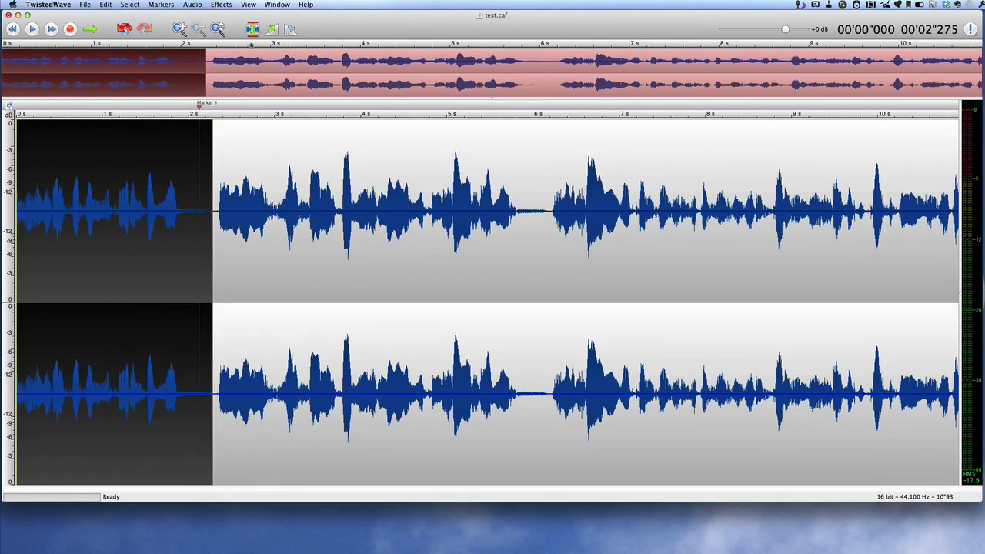
pyautogui.click(272, 31)
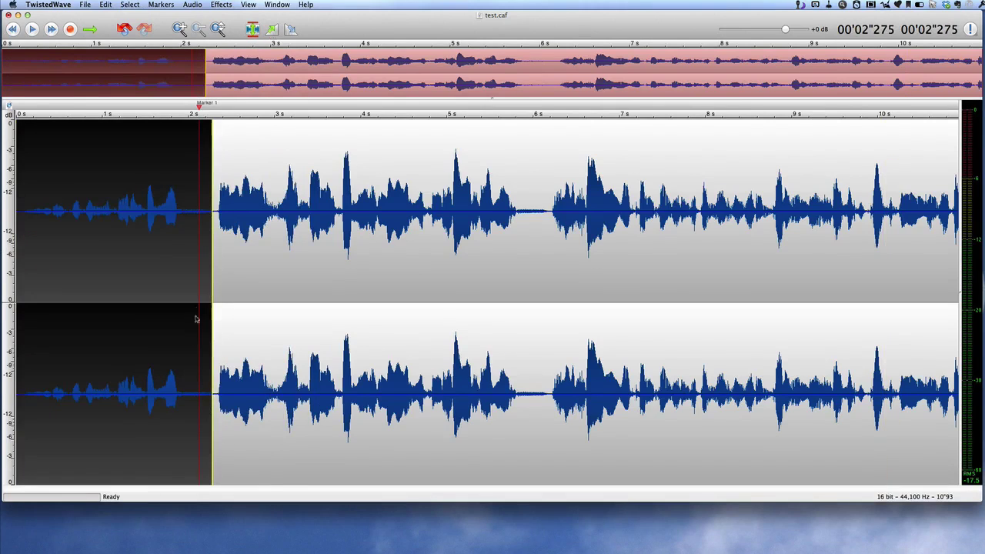
pyautogui.click(216, 289)
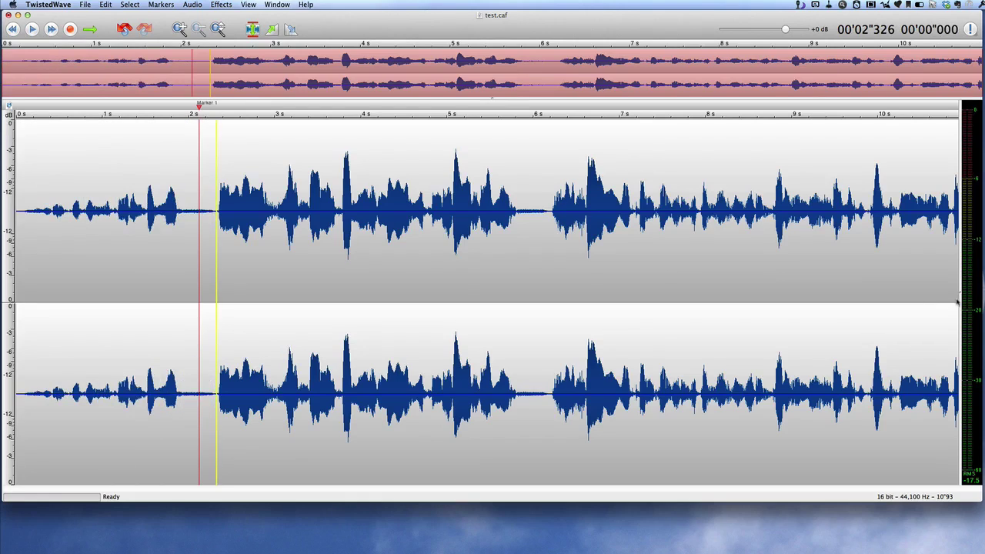
# Apply a fade-out to the last 1.379 s of the recording and clear the selection.
pyautogui.moveTo(841, 294); pyautogui.dragTo(966, 294)
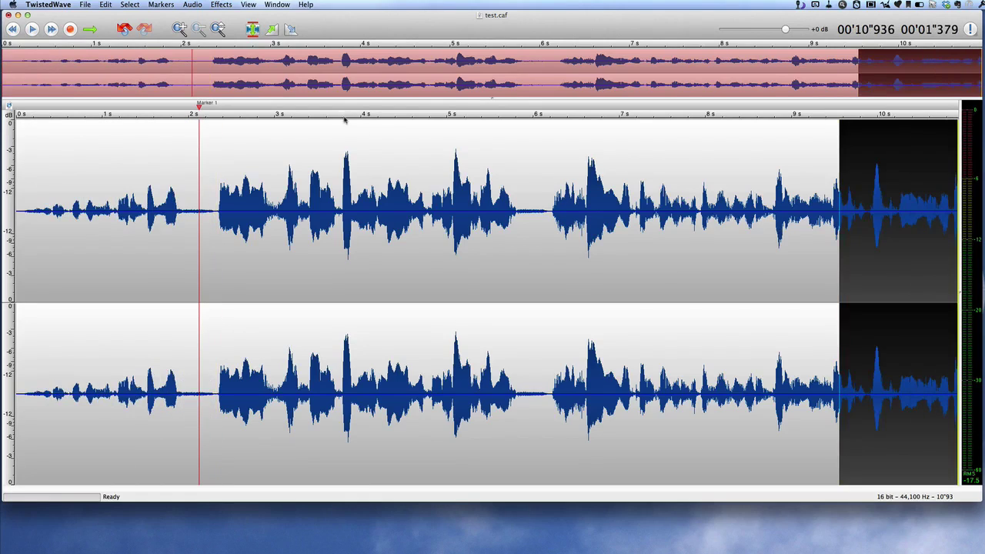
pyautogui.click(290, 29)
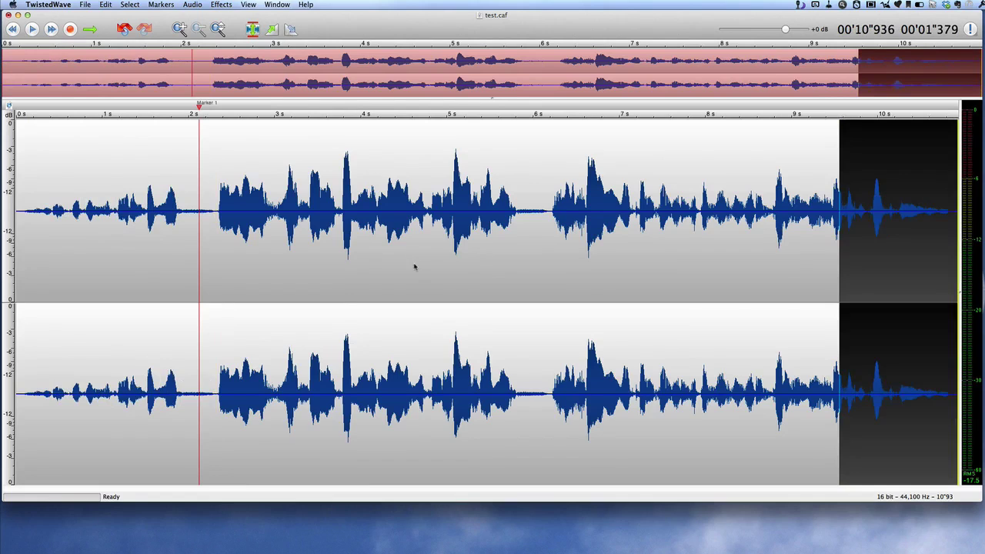
pyautogui.click(294, 287)
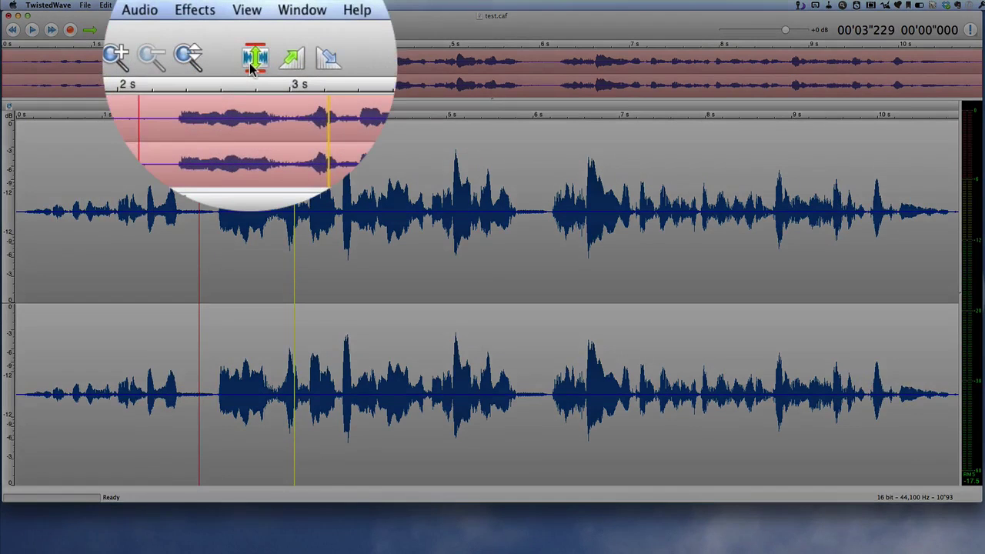
# Normalize the whole recording to -7.513 dB, and undo the normalization.
pyautogui.click(253, 64)
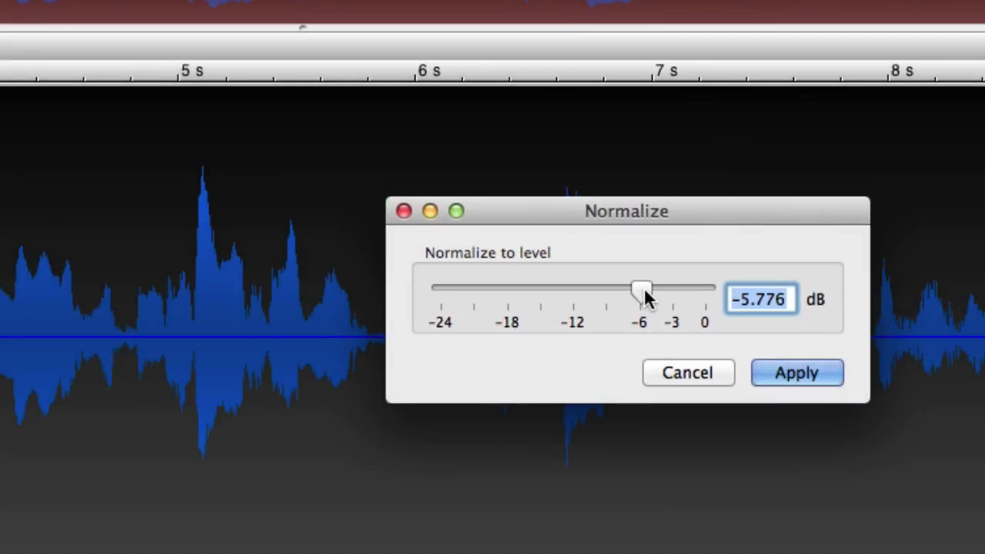
pyautogui.click(635, 298)
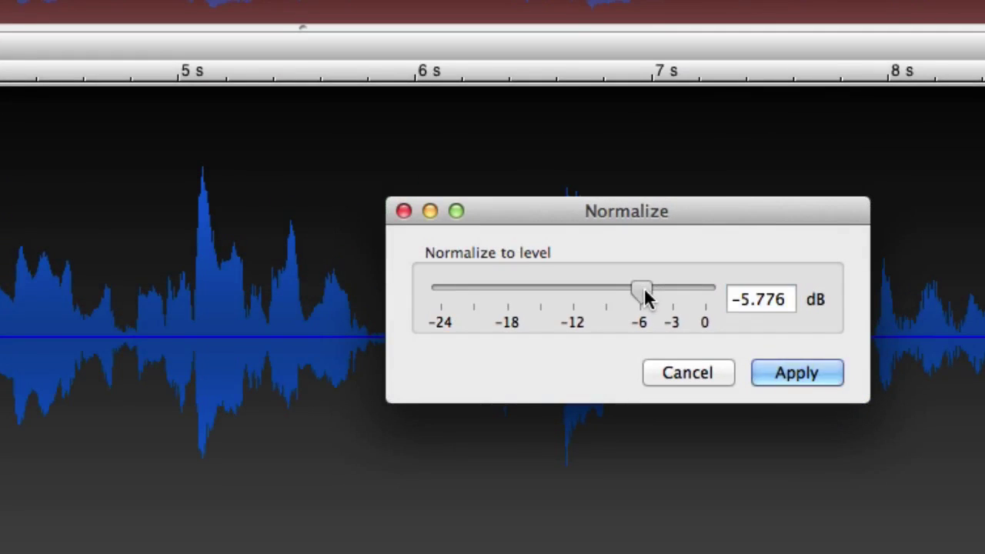
pyautogui.moveTo(645, 292); pyautogui.dragTo(624, 294)
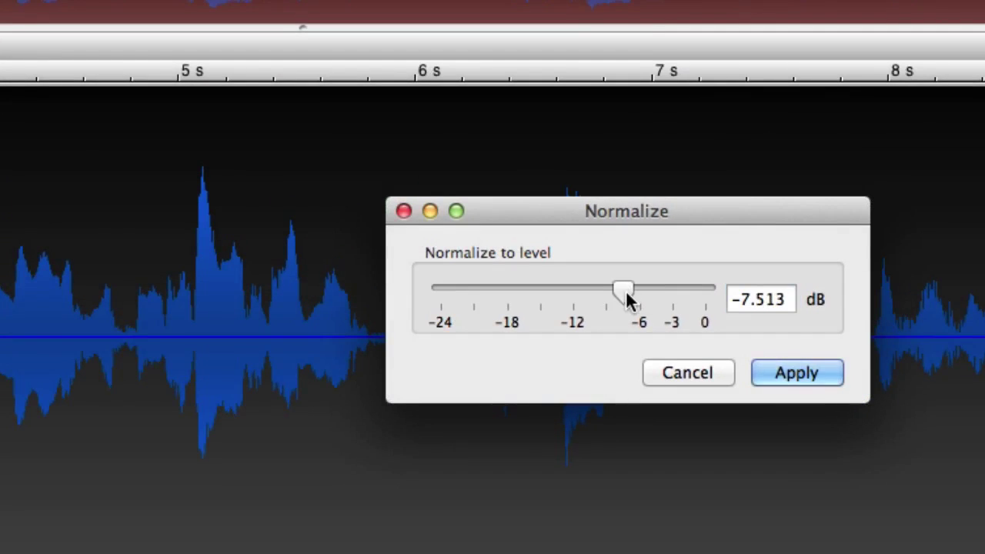
pyautogui.click(787, 377)
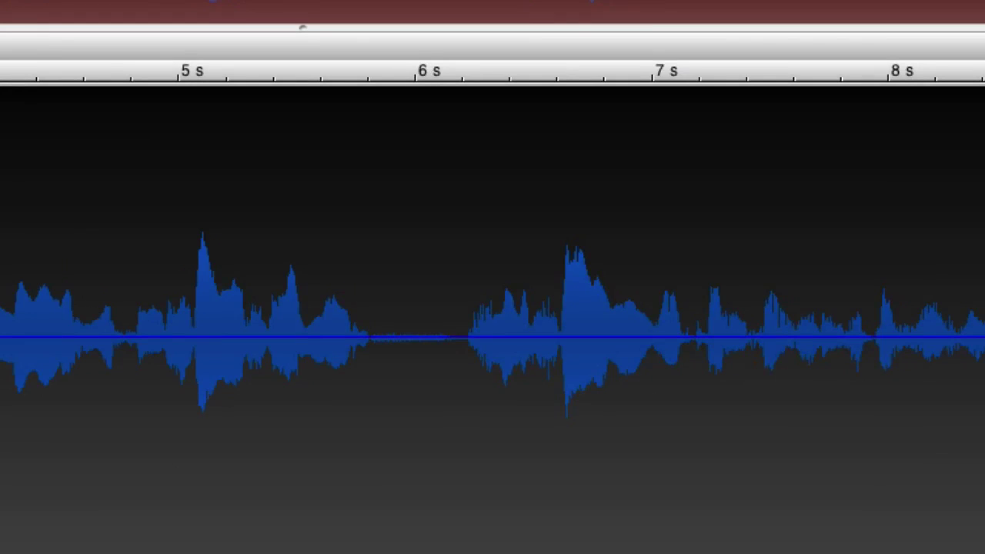
pyautogui.hotkey('ctrl', 'z')
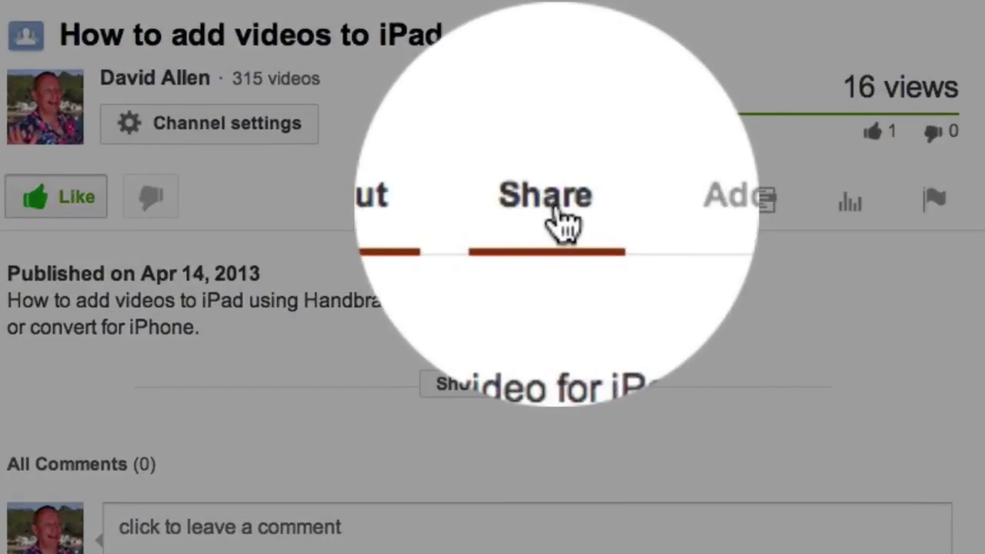
# Switch to the YouTube page of "How to add videos to iPad" and open its sharing options for Facebook and other services.
pyautogui.click(323, 376)
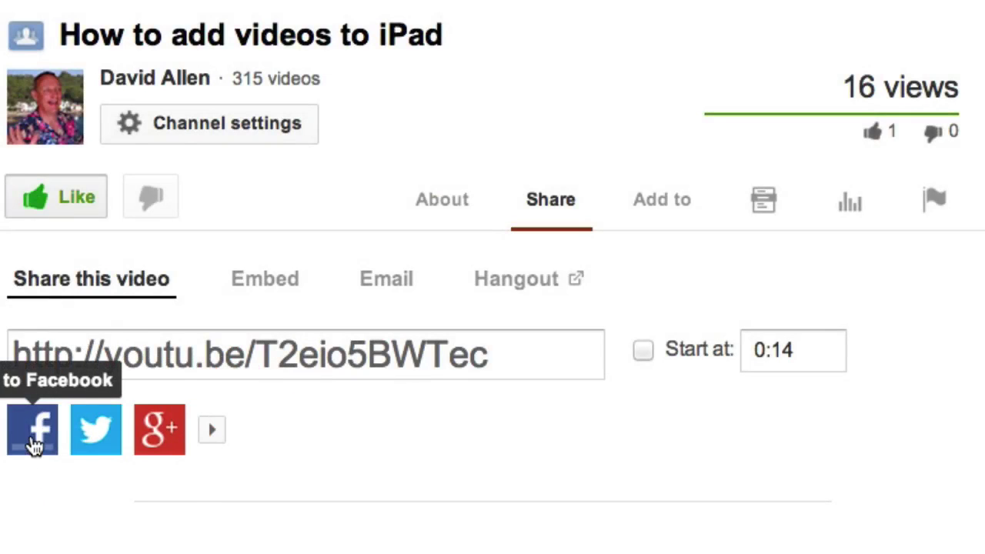
pyautogui.click(33, 445)
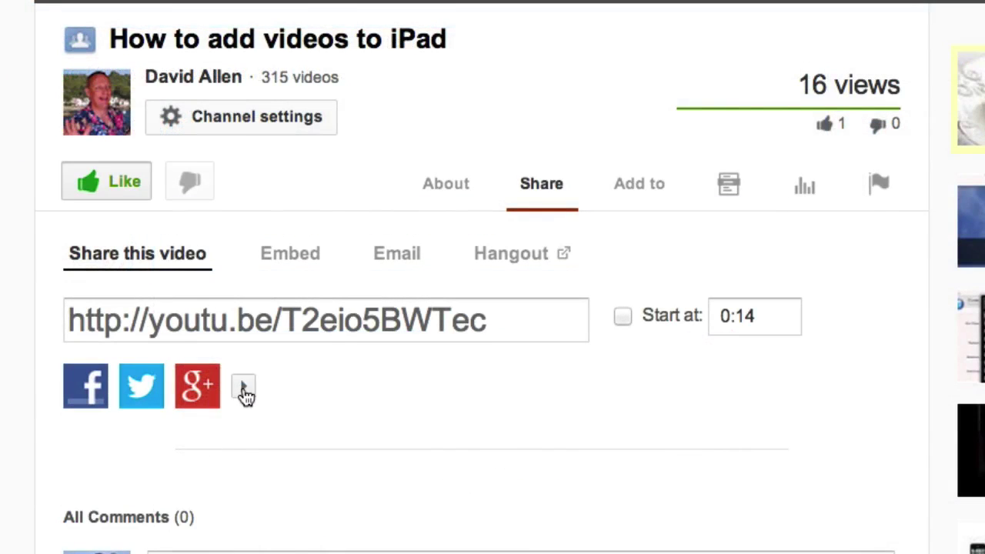
pyautogui.click(244, 390)
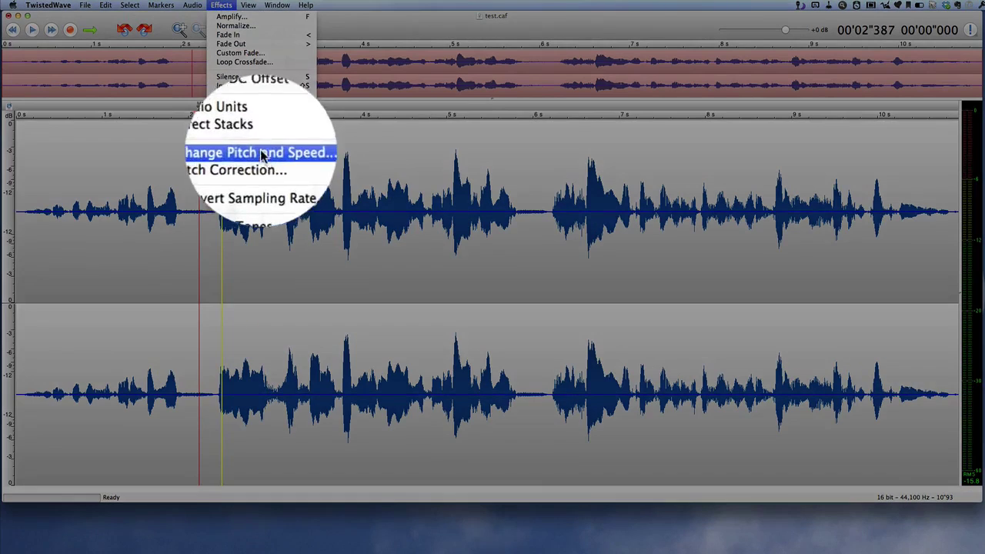
# Apply the AUDynamicsProcessor effect in TwistedWave with the curve's knee point lowered to about -40 dB, and play the result from just after the marker.
pyautogui.moveTo(254, 127)
pyautogui.moveTo(323, 129)
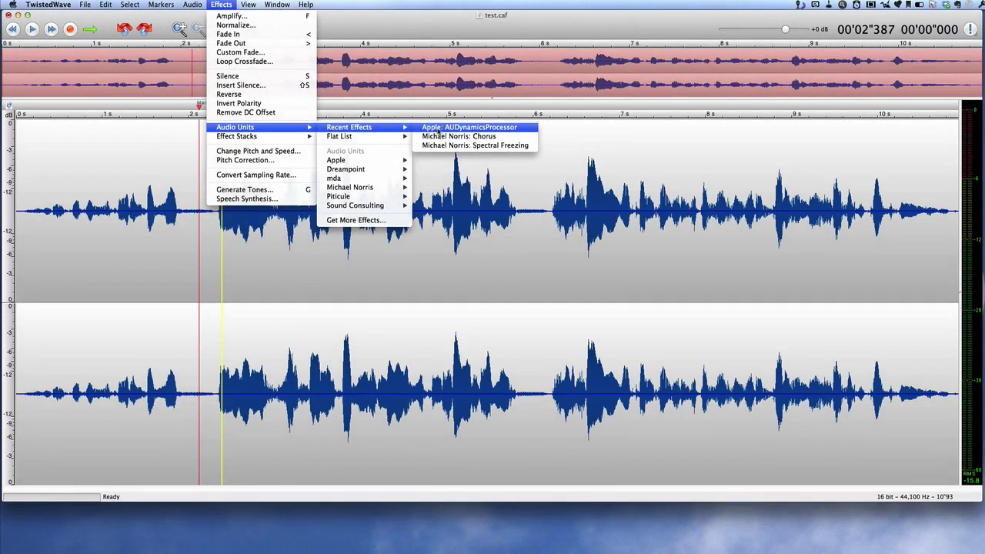
pyautogui.click(437, 130)
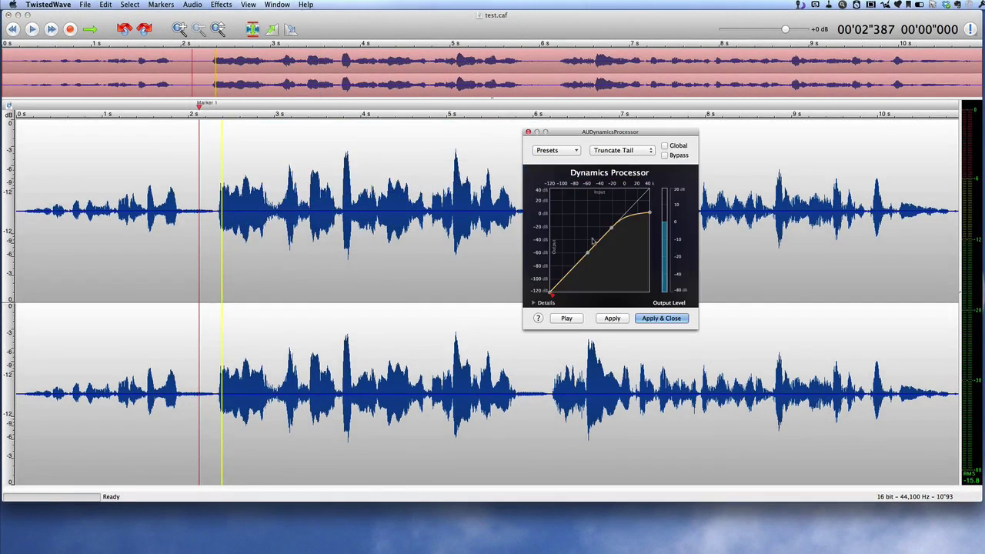
pyautogui.click(566, 318)
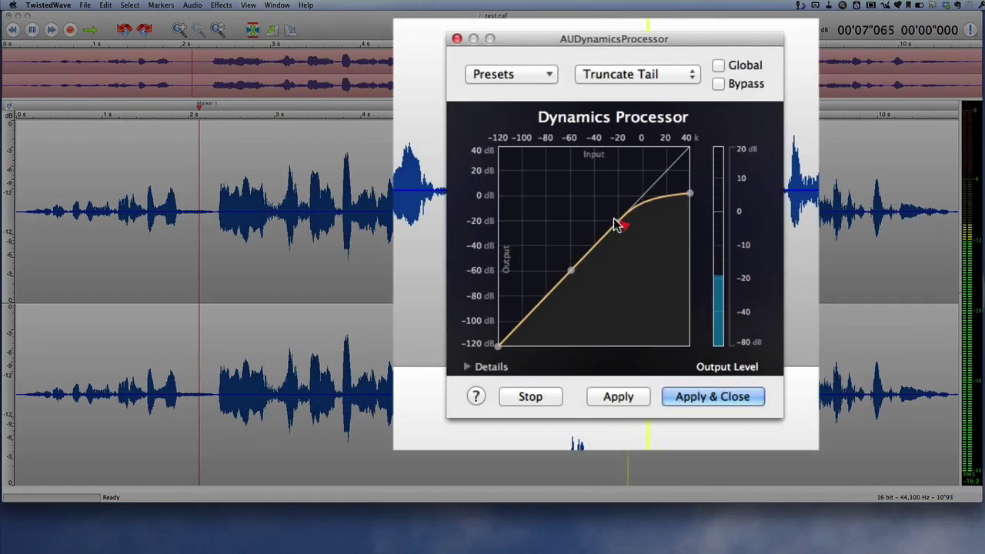
pyautogui.moveTo(616, 225); pyautogui.dragTo(603, 248)
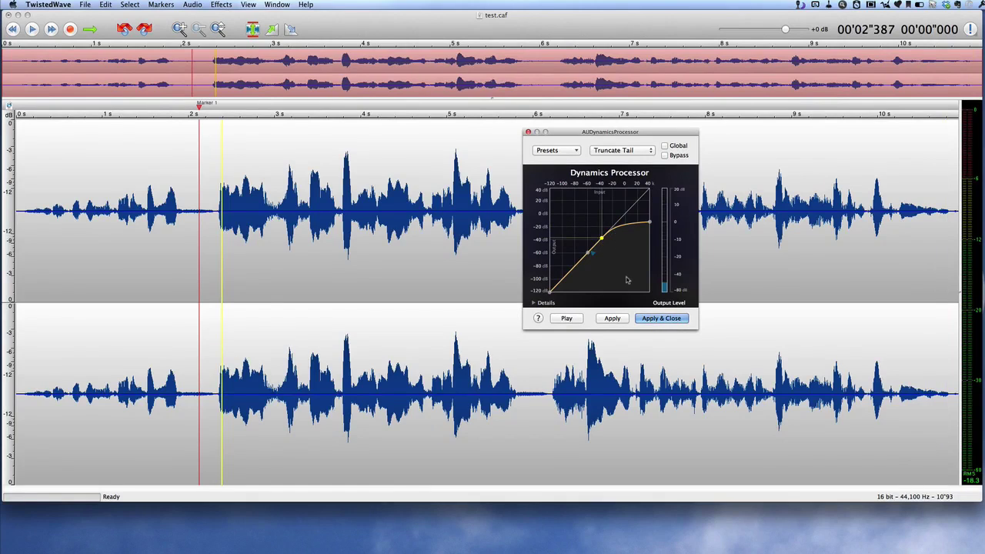
pyautogui.click(655, 318)
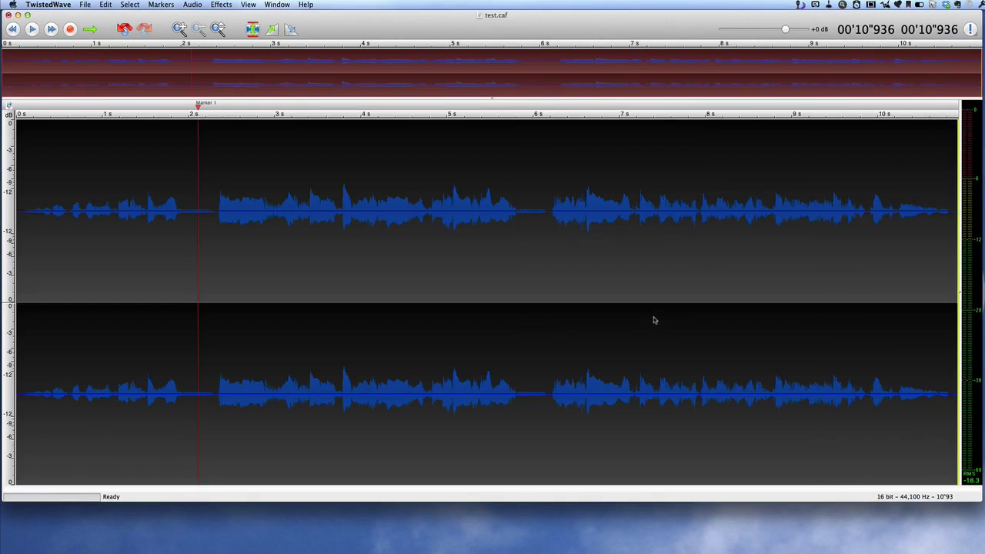
pyautogui.click(206, 311)
pyautogui.press('space')
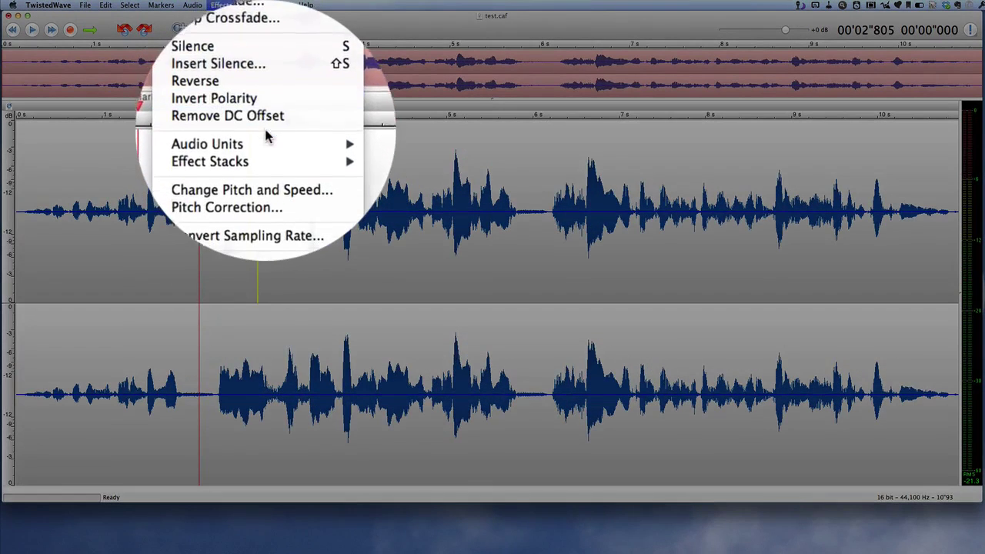
# Apply the Spectral Blurring audio unit to the whole recording with its default settings, and play the result from shortly after the marker.
pyautogui.moveTo(268, 131)
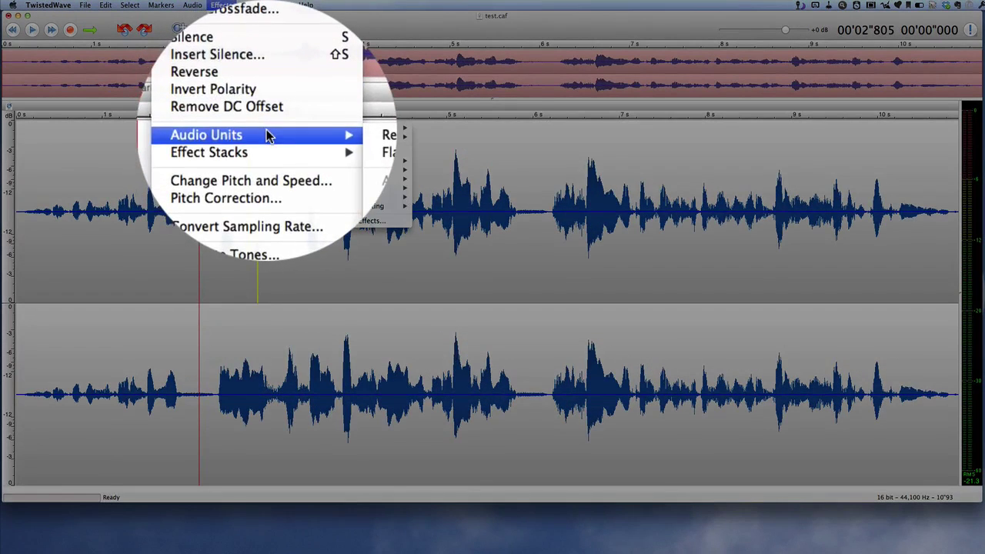
pyautogui.moveTo(363, 164)
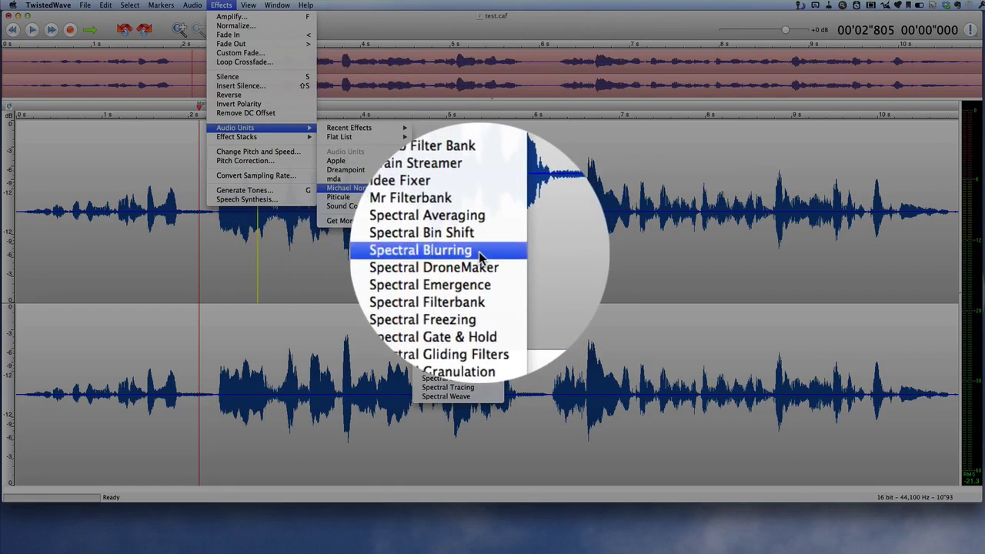
pyautogui.click(479, 251)
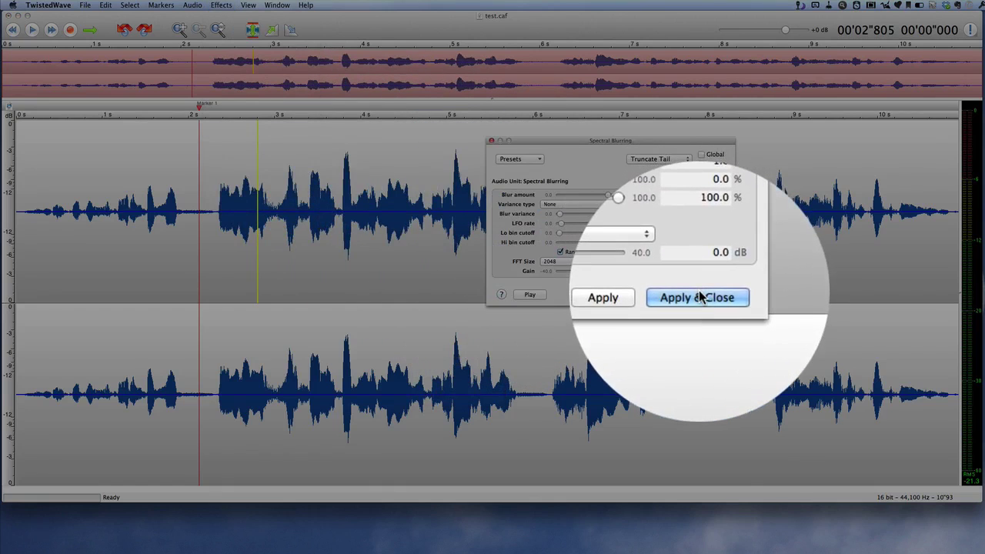
pyautogui.click(695, 295)
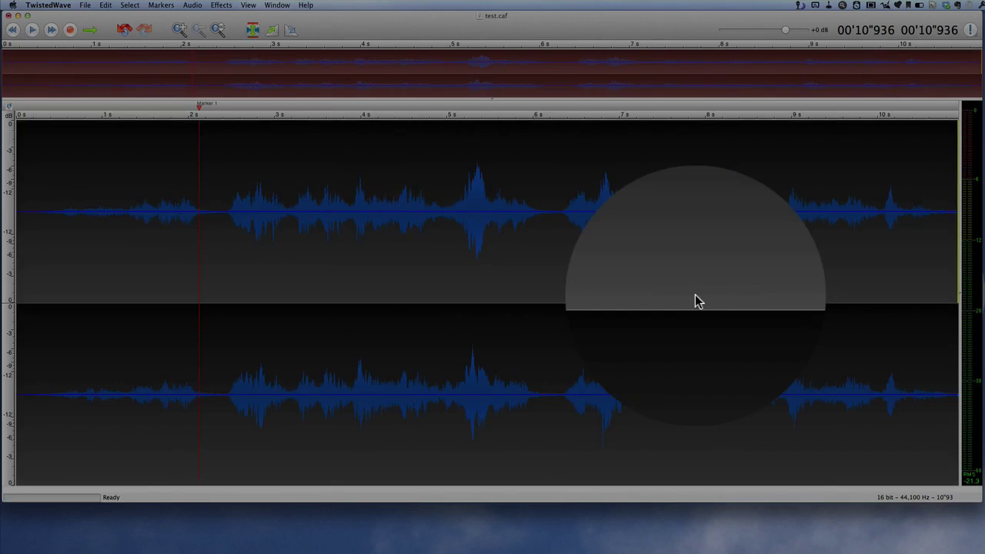
pyautogui.click(231, 306)
pyautogui.press('space')
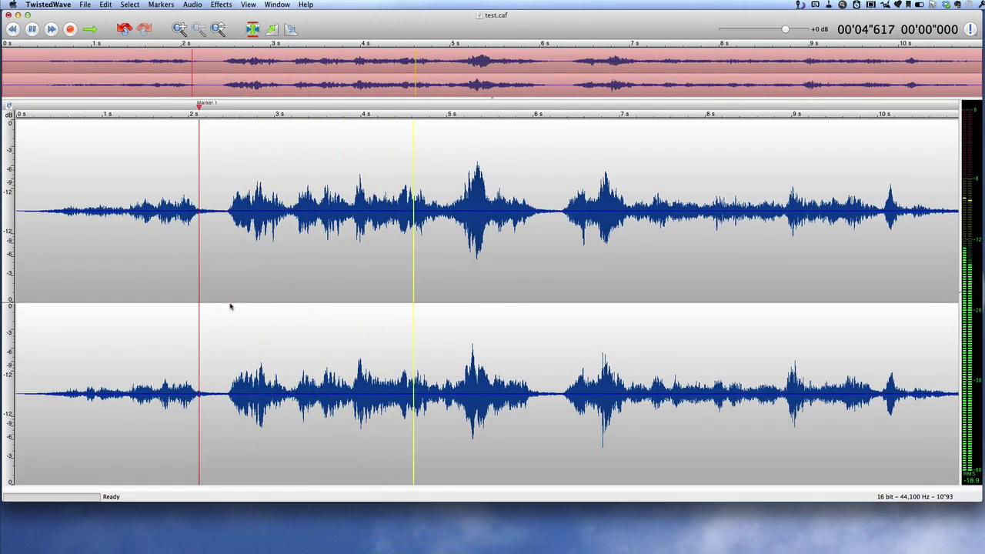
# Stop playback and undo the Spectral Blurring effect, and start a new effect stack containing AUDelay with its default settings.
pyautogui.press('space')
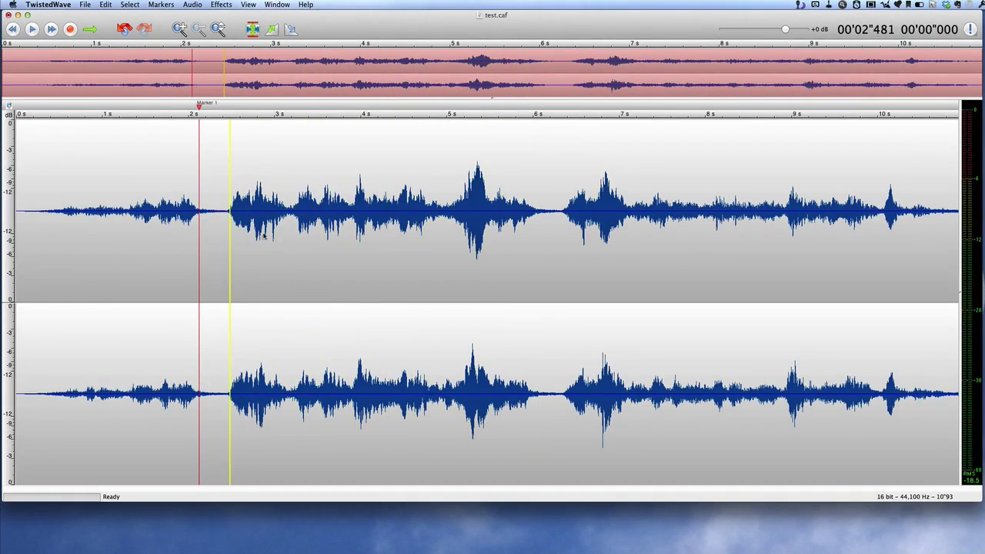
pyautogui.press('super+z')
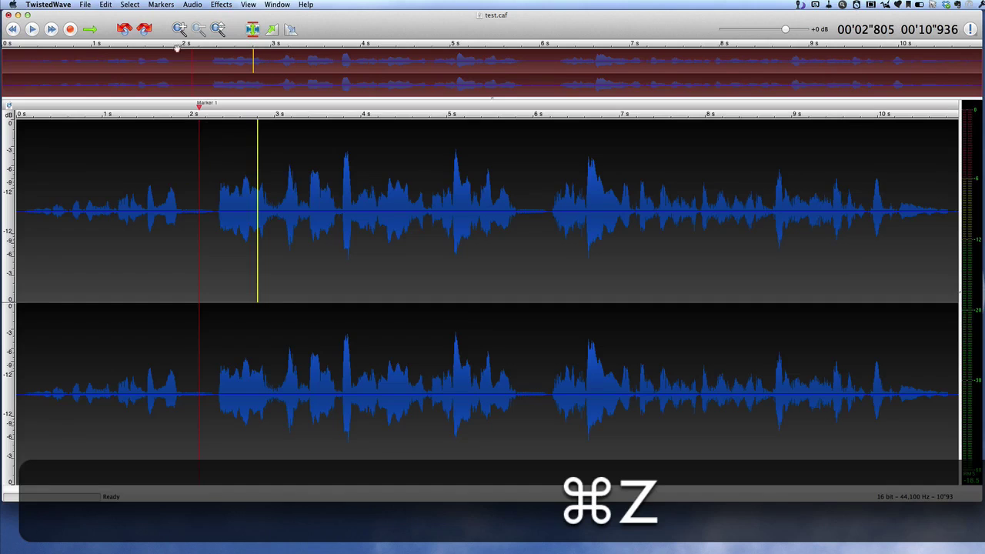
pyautogui.click(221, 5)
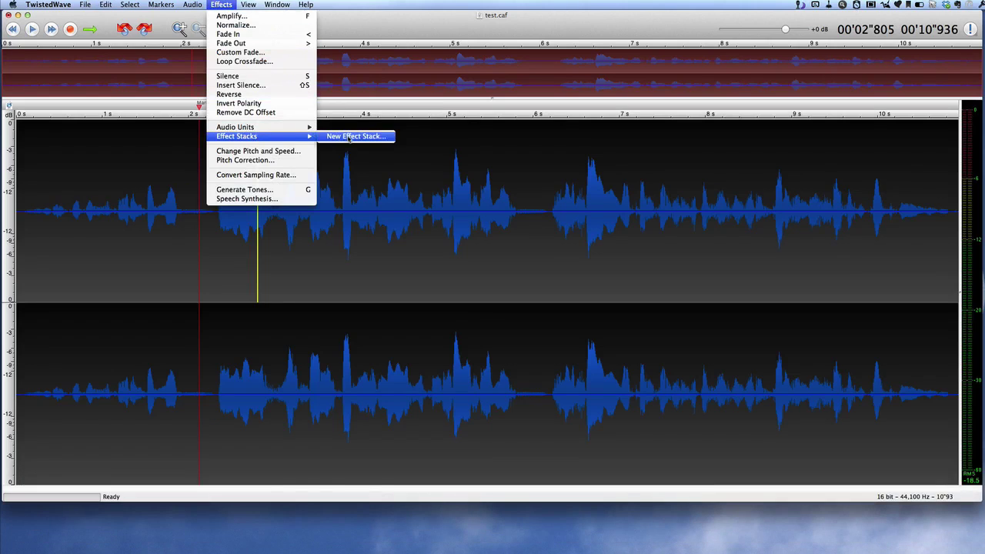
pyautogui.click(350, 137)
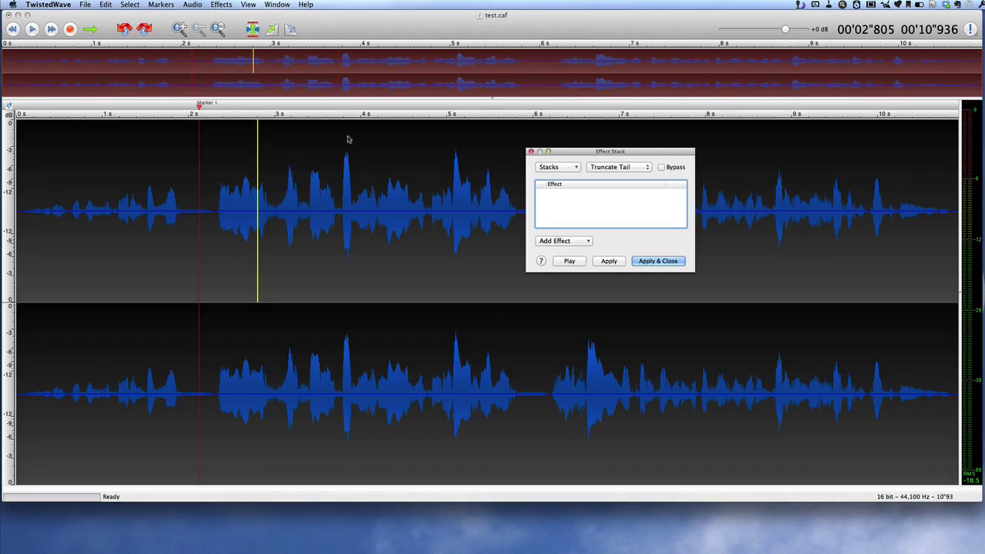
pyautogui.click(568, 241)
pyautogui.moveTo(593, 284)
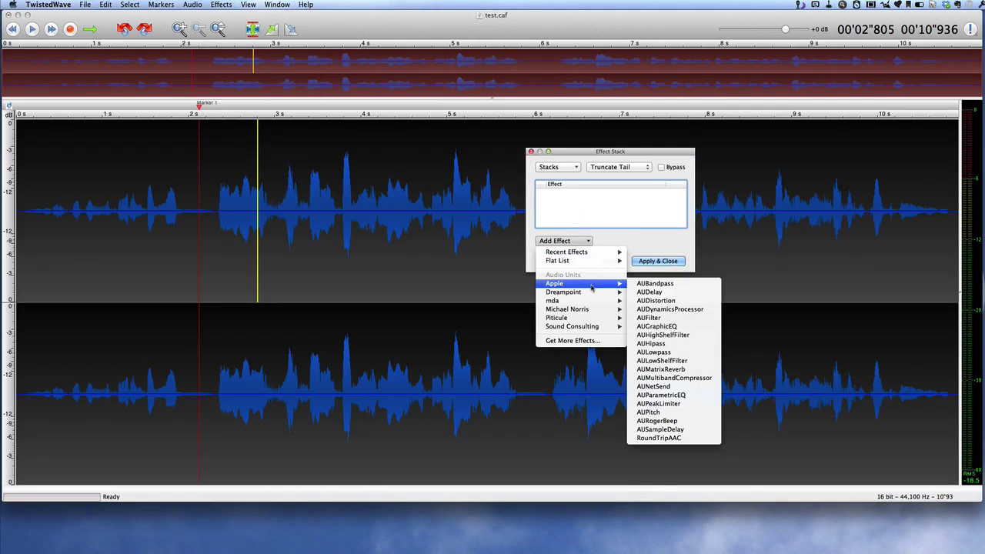
pyautogui.click(664, 293)
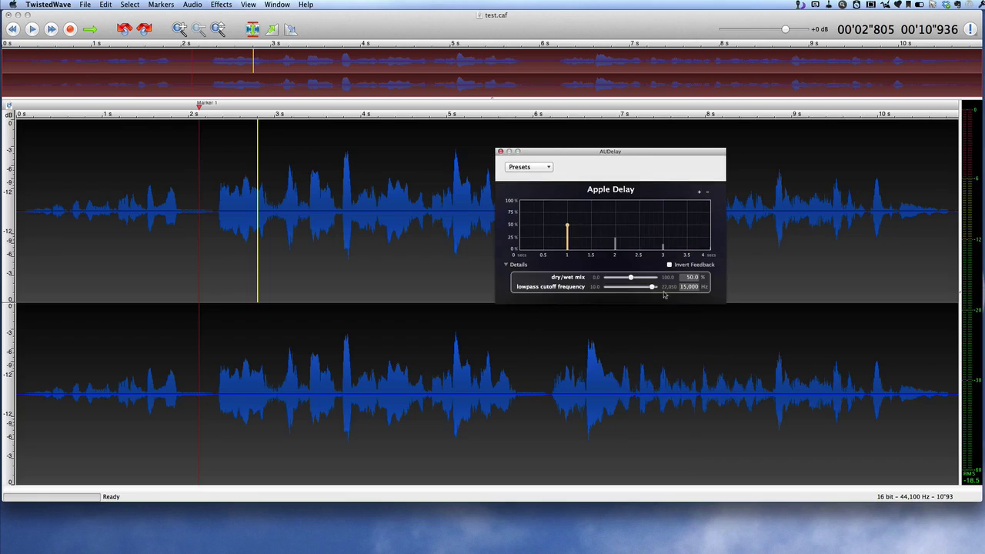
pyautogui.click(501, 152)
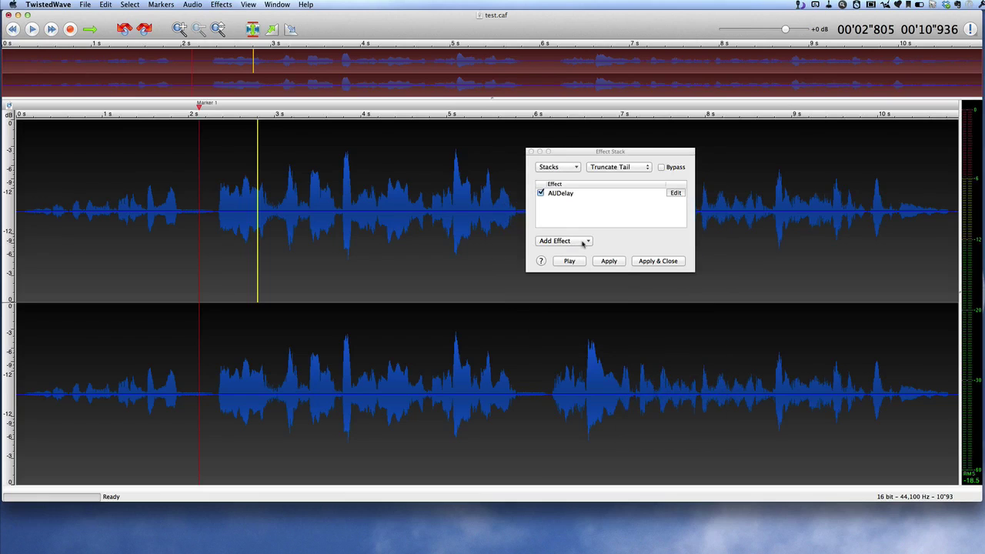
# Add Michael Norris's Idee Fixer to the effect stack after AUDelay, and apply the stack to the whole recording.
pyautogui.click(583, 242)
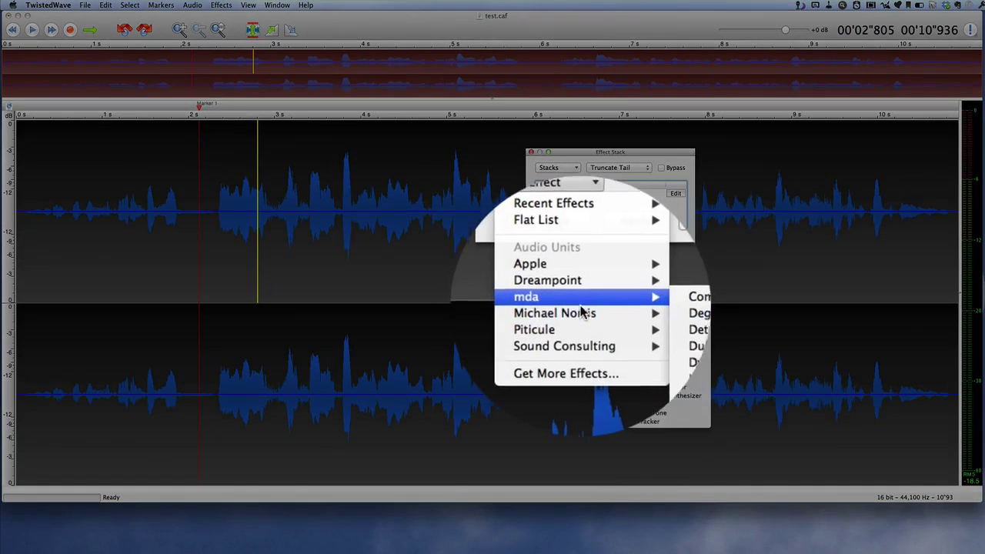
pyautogui.moveTo(583, 312)
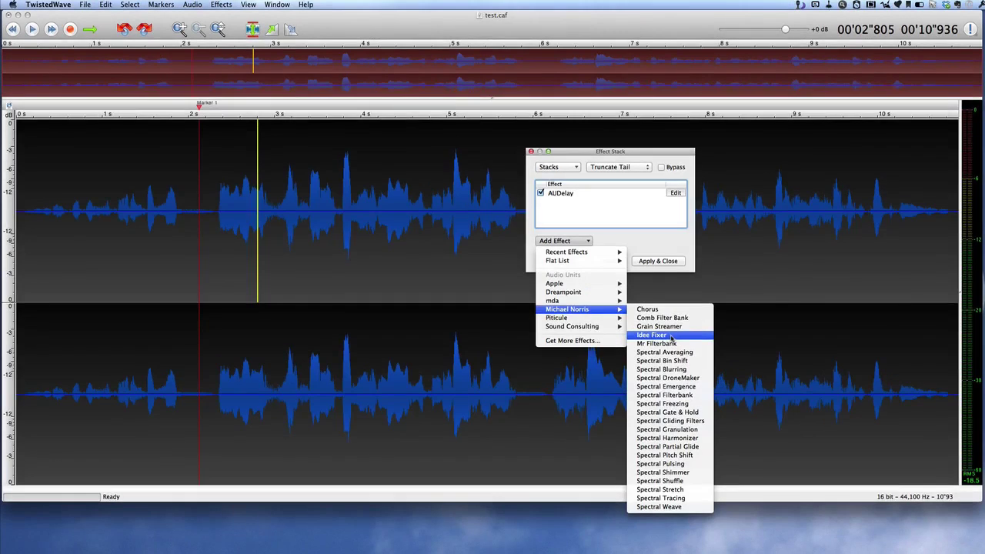
pyautogui.click(671, 335)
pyautogui.press('super+w')
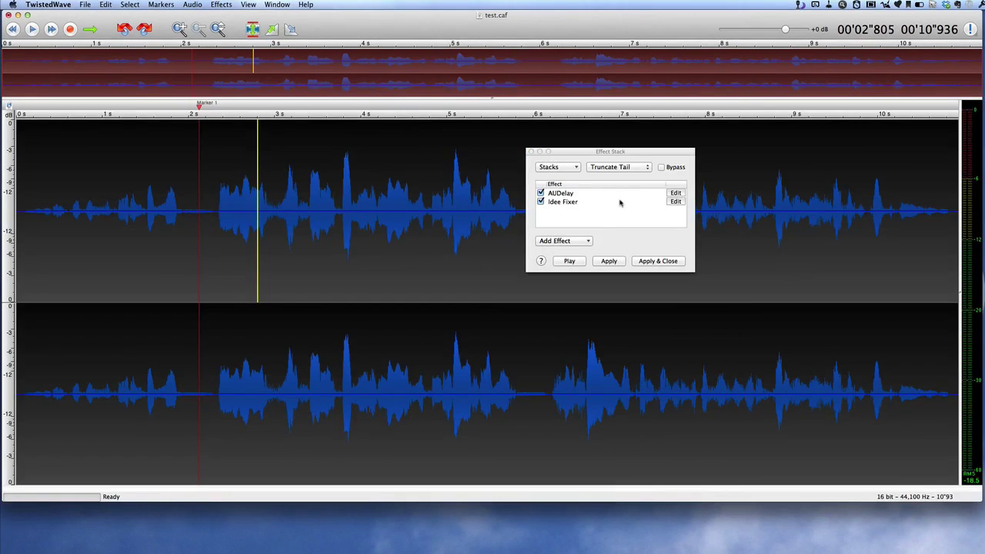
pyautogui.click(651, 262)
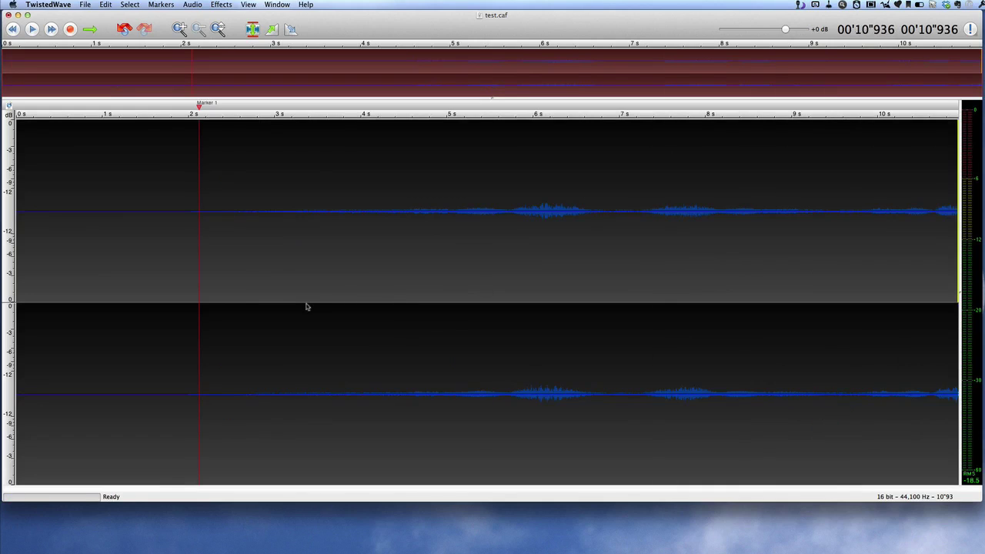
# Play the recording processed by the effect stack from shortly after the marker, and stop playback.
pyautogui.click(210, 285)
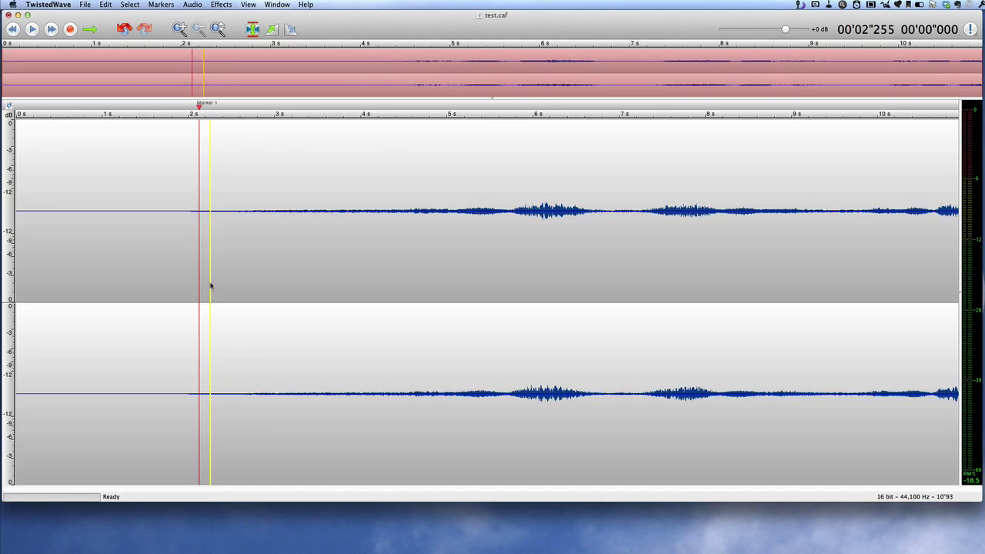
pyautogui.press('space')
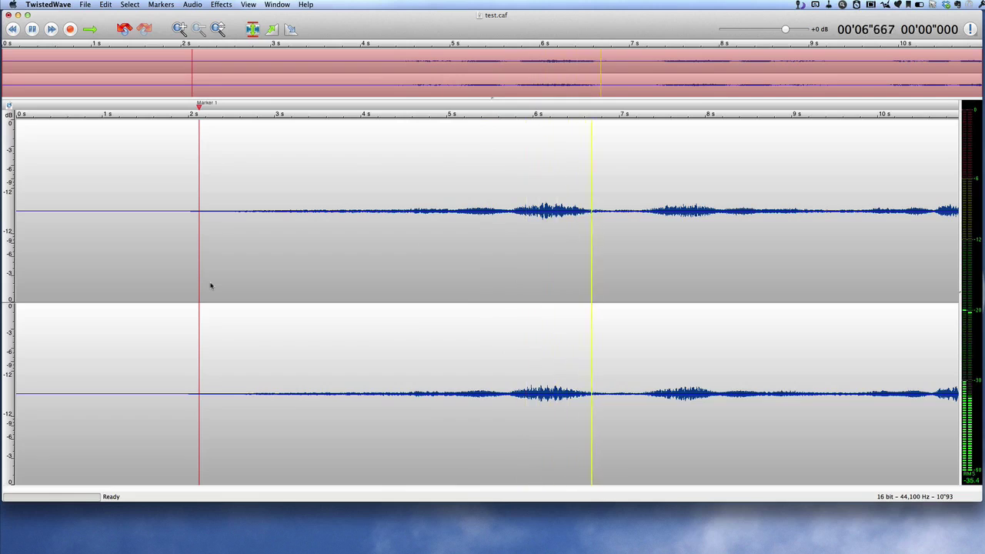
pyautogui.press('space')
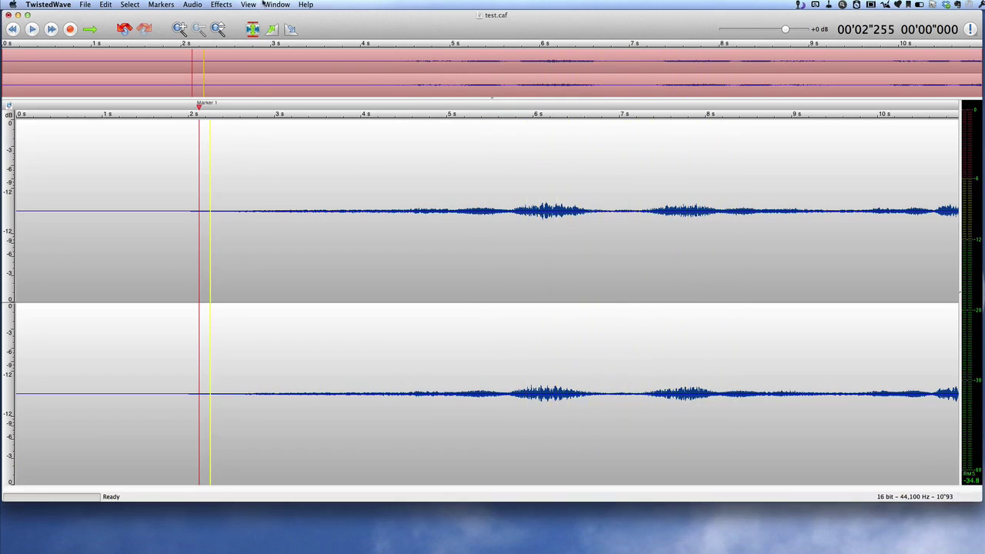
# Enter the speech-synthesis text "Mary had a Little Lamb and she kept it in a bucket and everywhere that Mary went the dog would try to cook it".
pyautogui.click(220, 5)
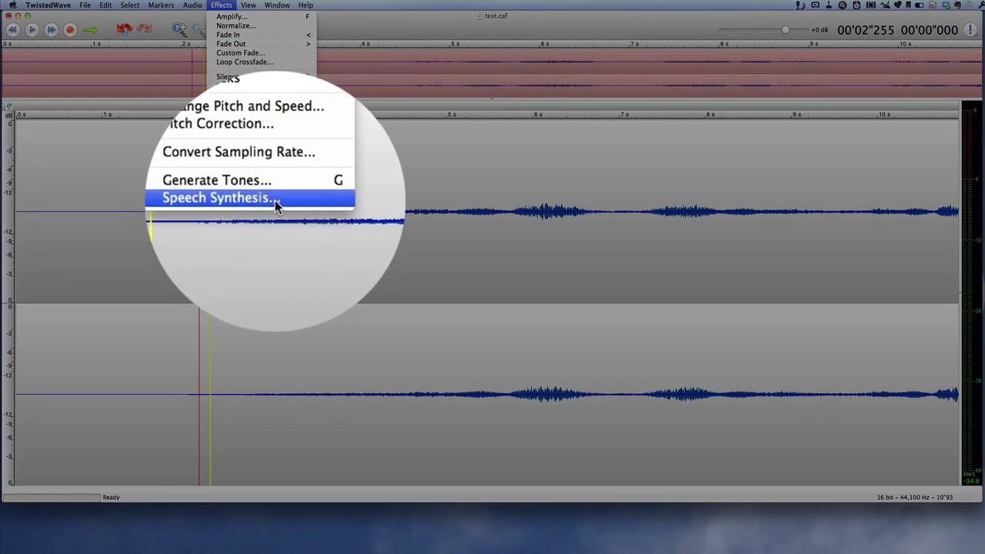
pyautogui.click(276, 201)
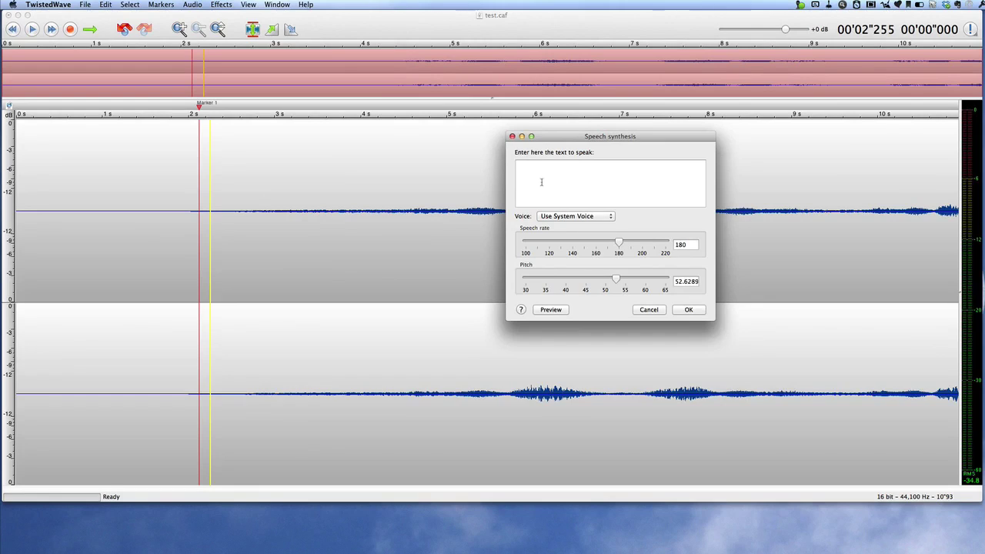
pyautogui.write('Mary had a Little Lamb and she kept it in a bucket')
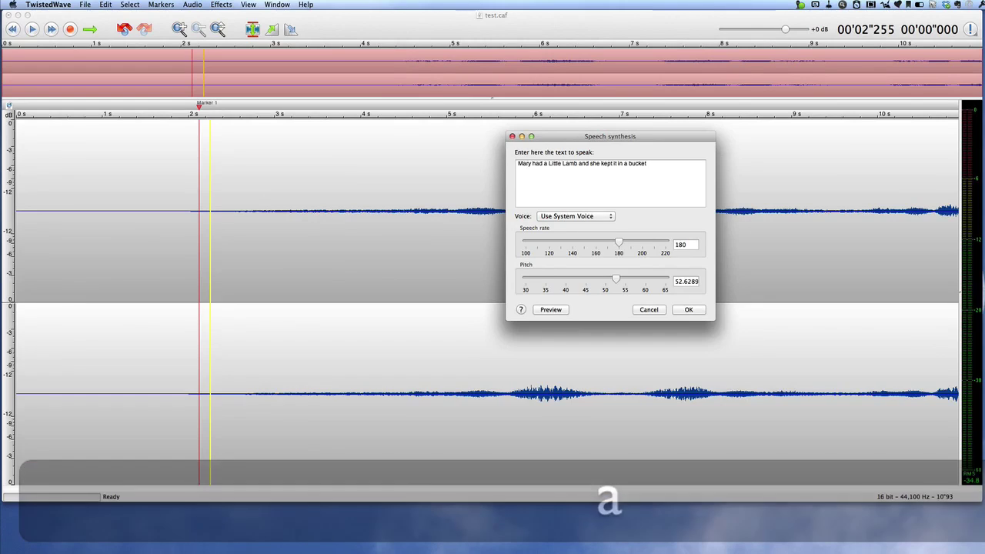
pyautogui.write(' and everywhere that Mary went the dog would try to cook it')
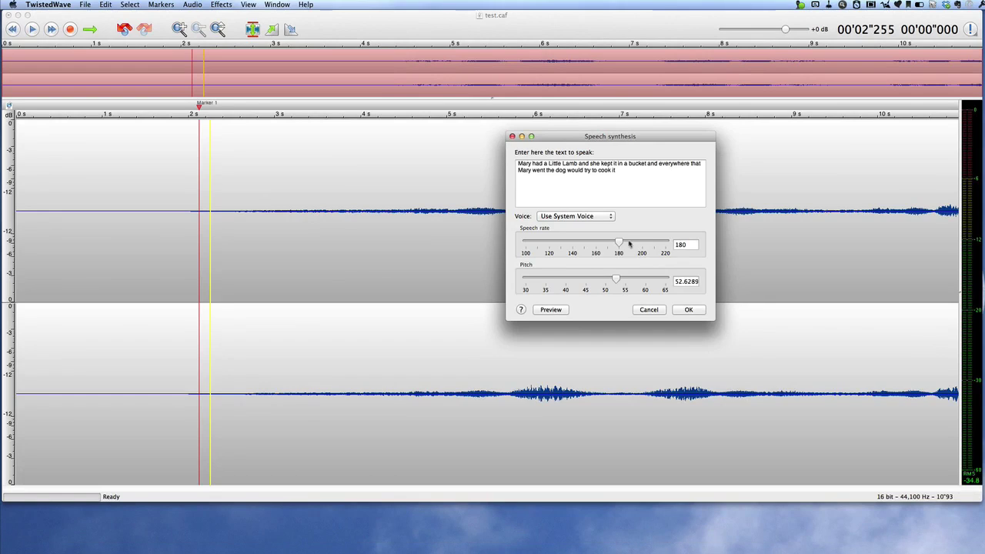
# Try the Fred voice, append "so can use system voice on this" to the text, and insert the speech with the Vicki voice.
pyautogui.click(594, 218)
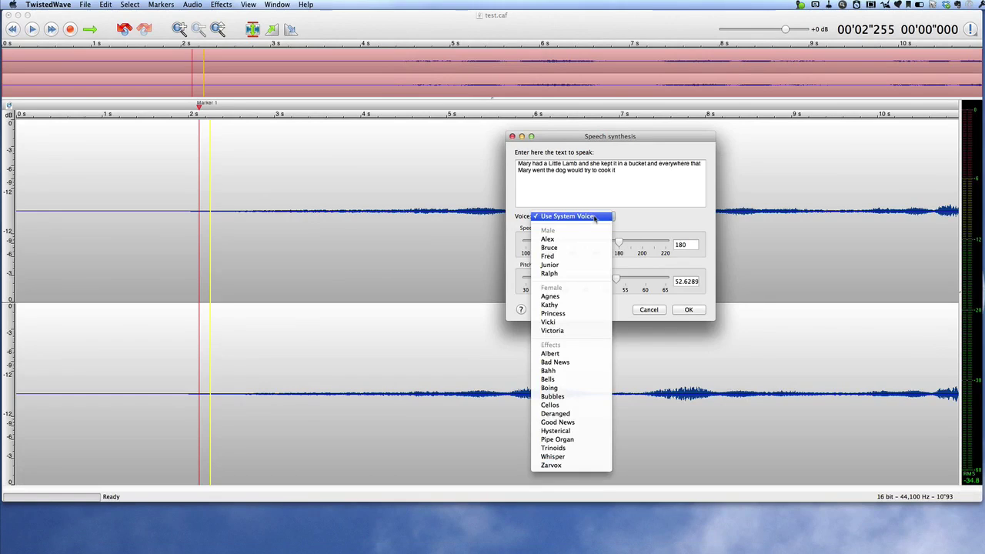
pyautogui.click(590, 256)
pyautogui.write('so can use system voice on this')
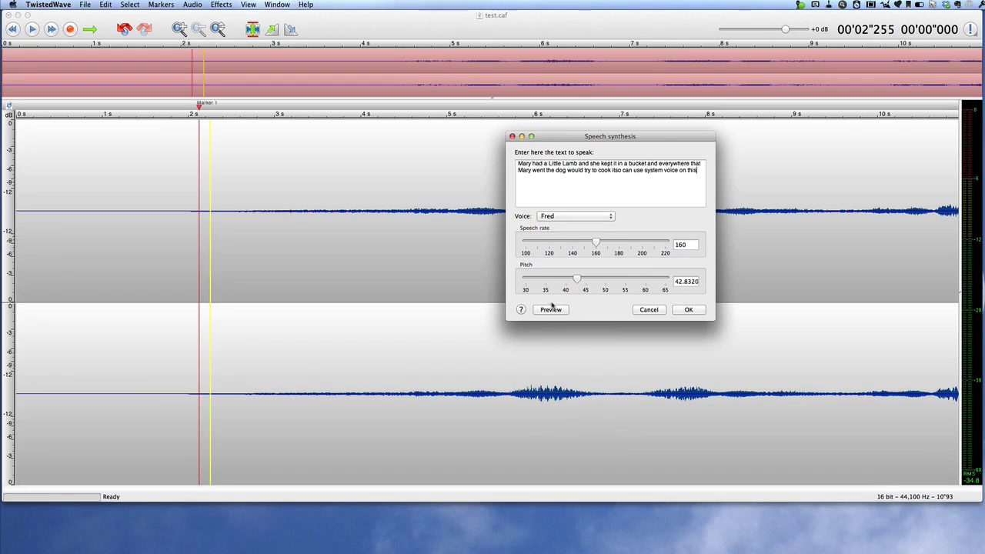
pyautogui.click(578, 219)
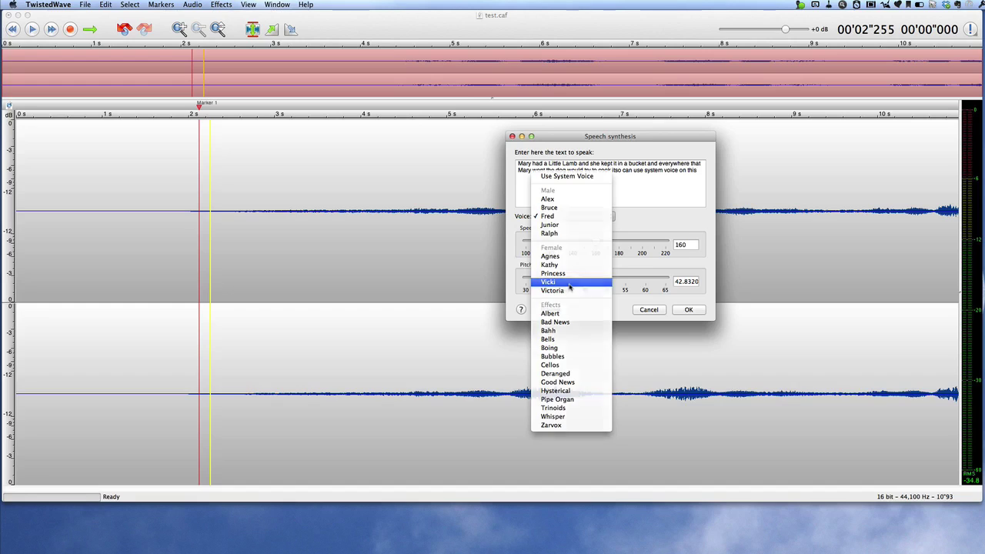
pyautogui.click(569, 283)
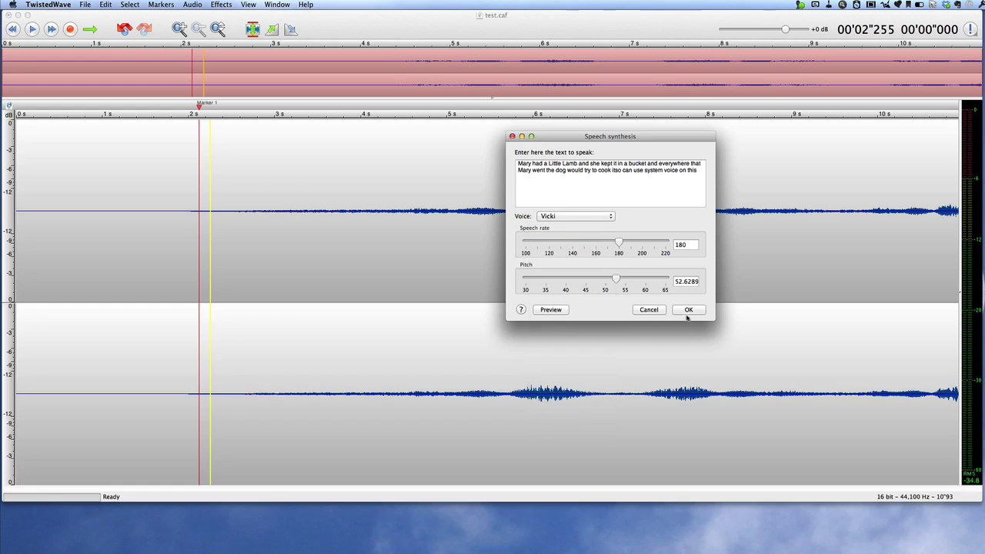
pyautogui.click(689, 310)
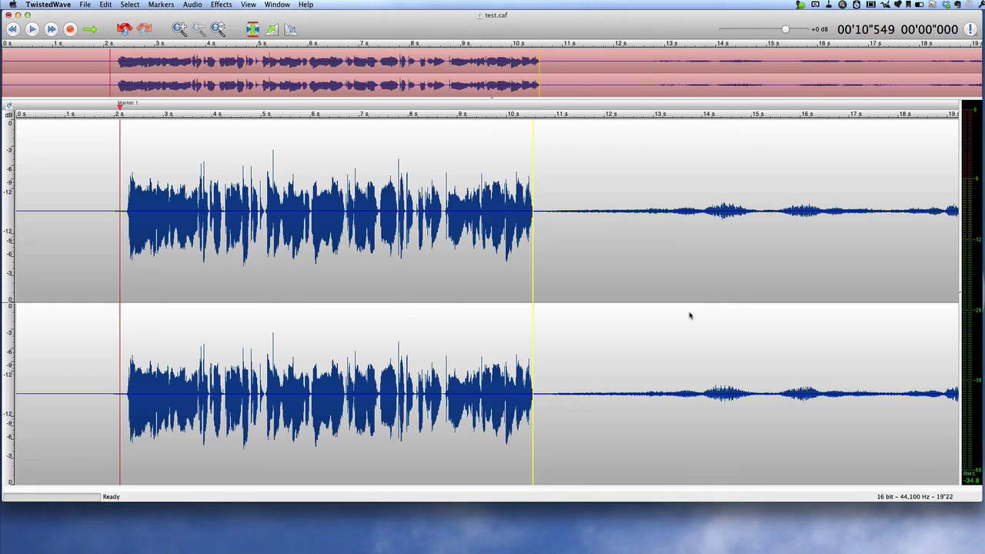
# Play the synthesized speech from just before the marker, and return the playhead to the marker.
pyautogui.click(110, 274)
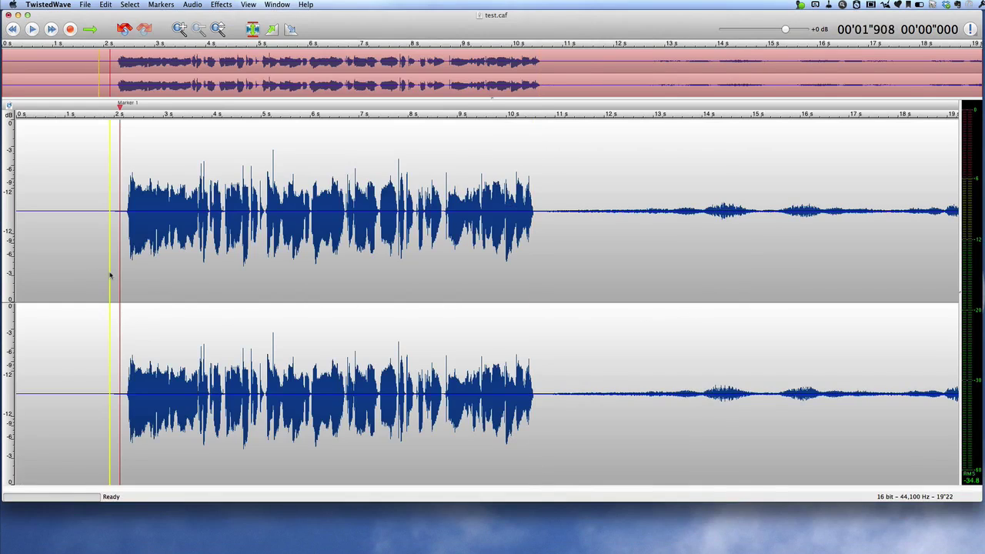
pyautogui.press('space')
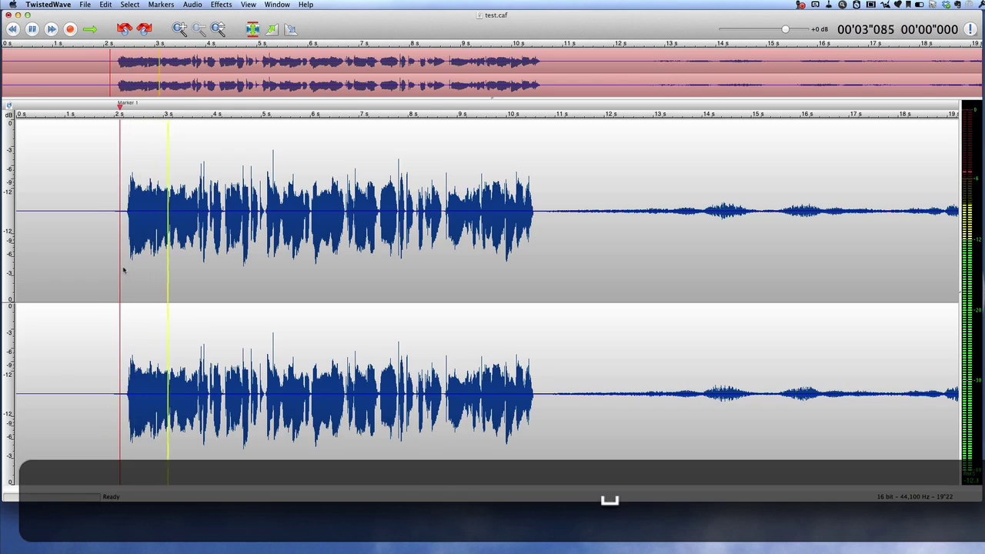
pyautogui.click(123, 269)
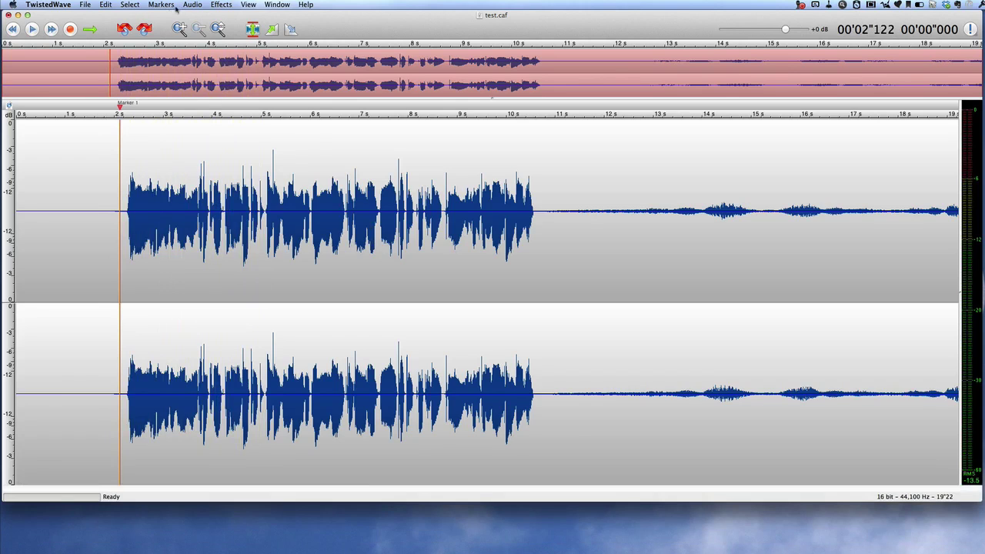
# Reverse the whole recording, and play the reversed speech from about 8.1 s.
pyautogui.click(221, 5)
pyautogui.click(234, 97)
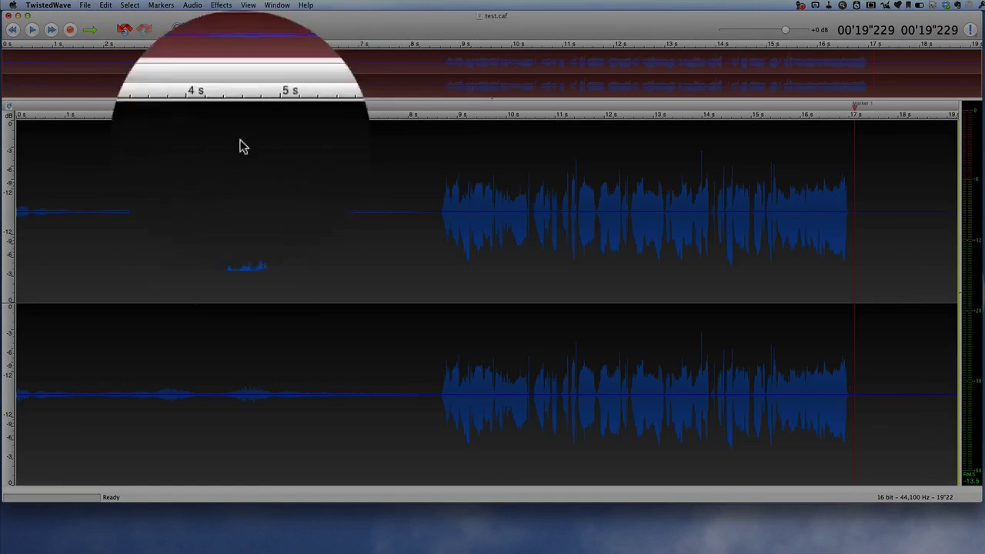
pyautogui.click(182, 282)
pyautogui.click(415, 289)
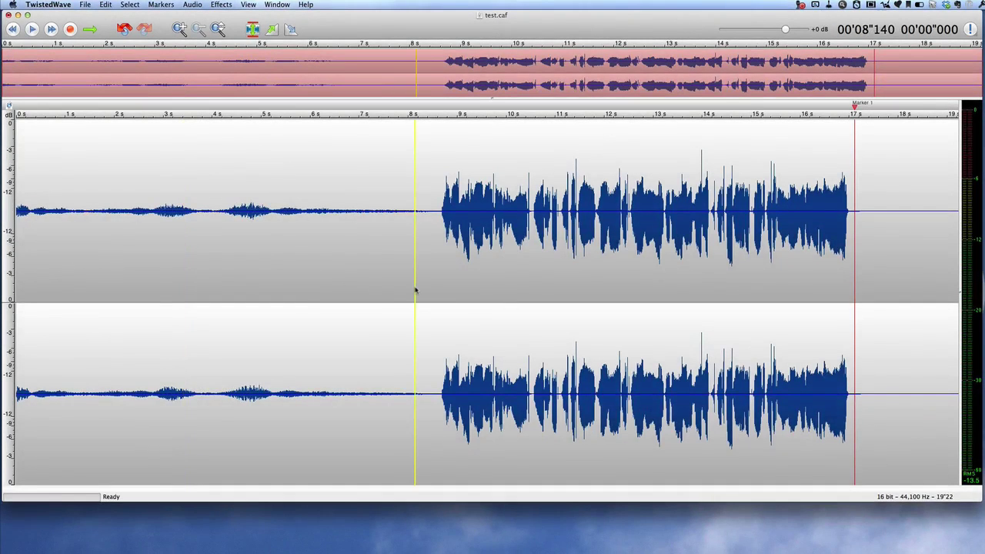
pyautogui.press('space')
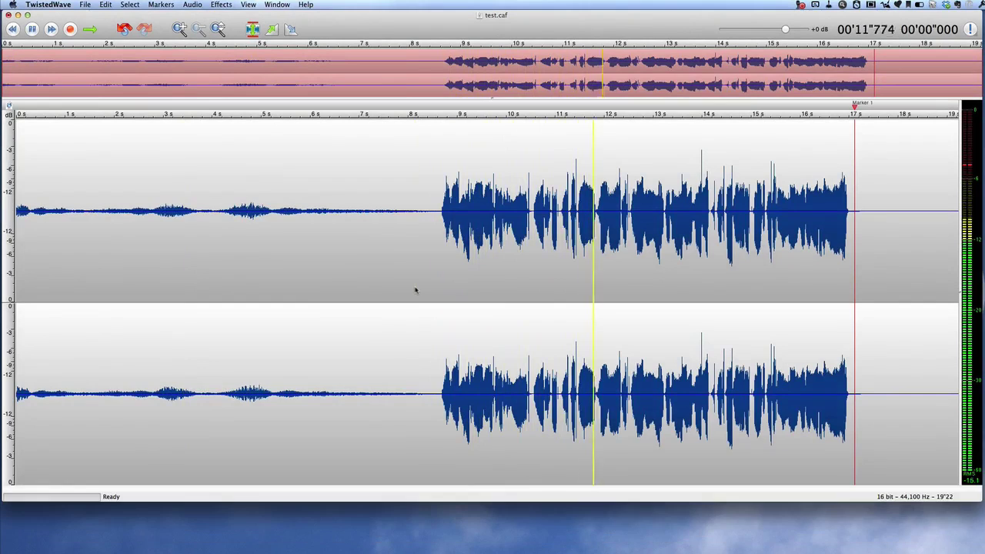
pyautogui.press('space')
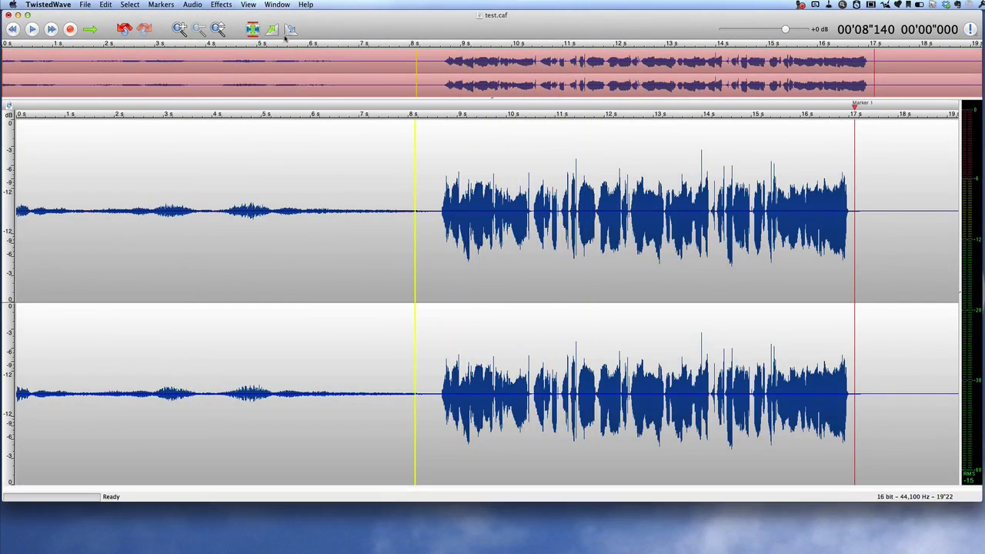
# Speed up the whole unreversed recording with Change Pitch and Speed, and play the result from the marker.
pyautogui.click(222, 5)
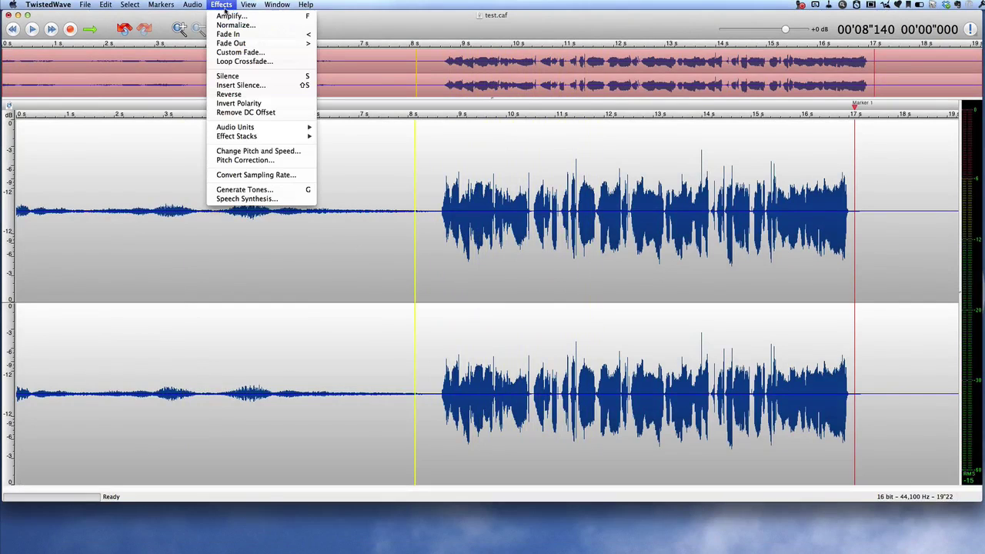
pyautogui.click(269, 151)
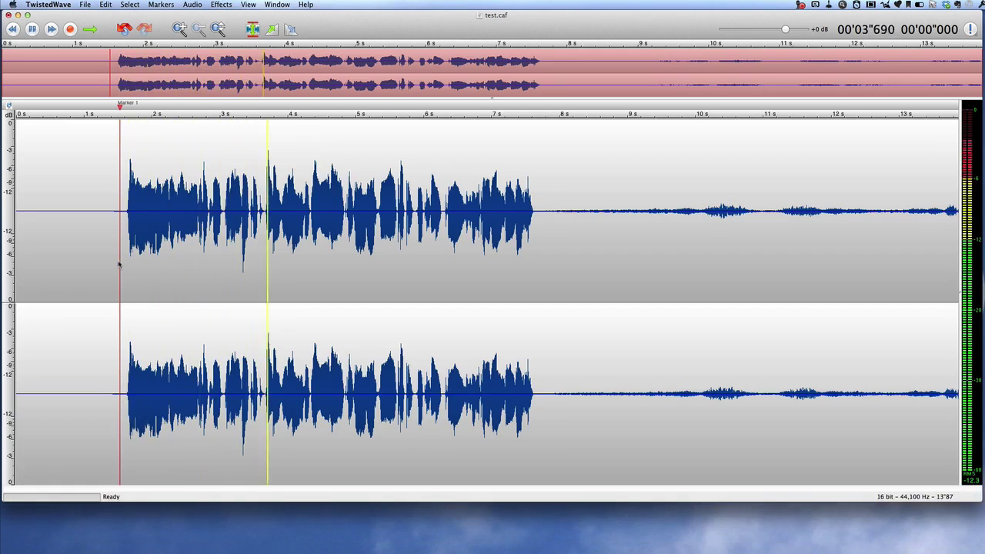
# Select the synthesized speech from the marker to about 7.8 s, apply Silence to it, and delete it.
pyautogui.moveTo(543, 241); pyautogui.dragTo(128, 249)
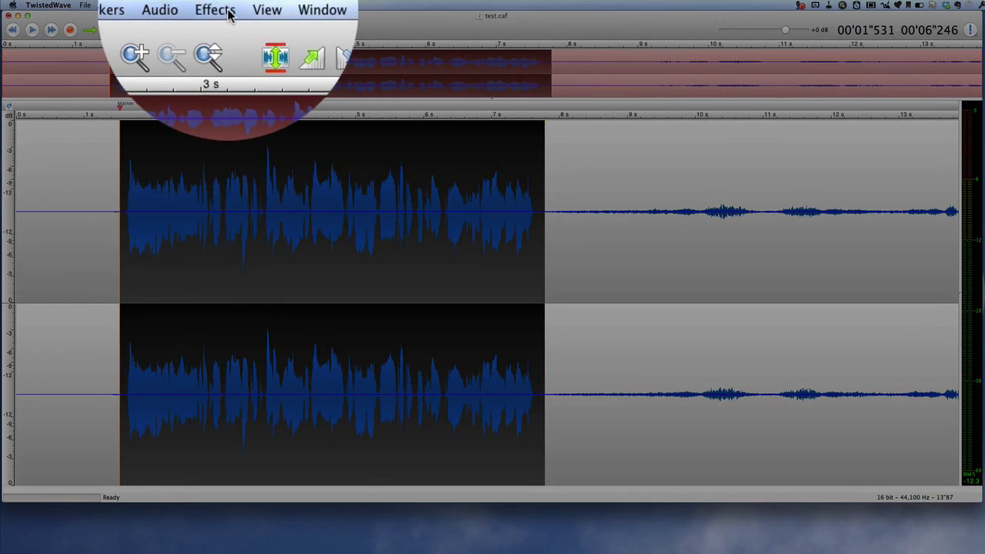
pyautogui.click(221, 5)
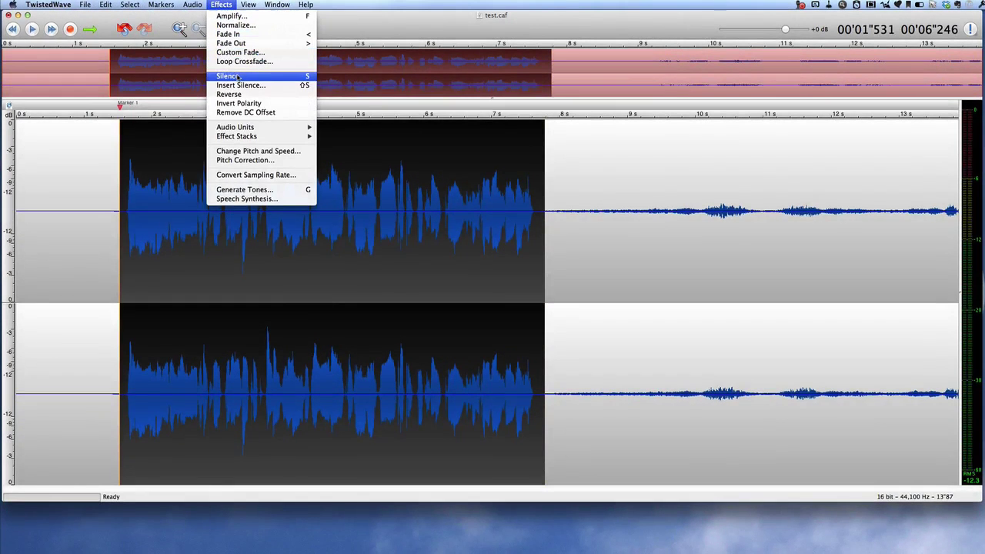
pyautogui.click(238, 76)
pyautogui.press('Delete')
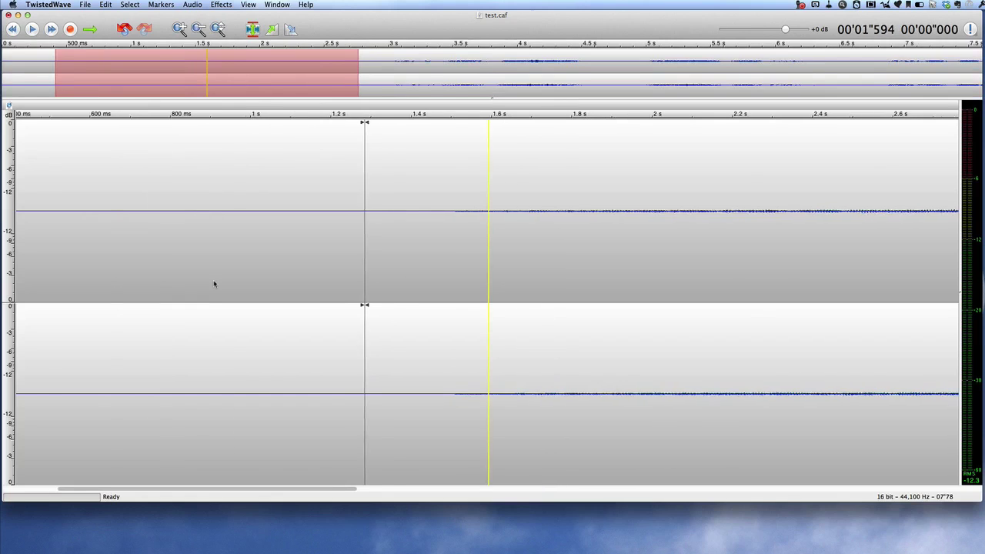
# Examine the waveform at different zoom levels, from the whole recording down to a close view around a playhead placed at about 3.88 s.
pyautogui.scroll(-3, 214, 284)
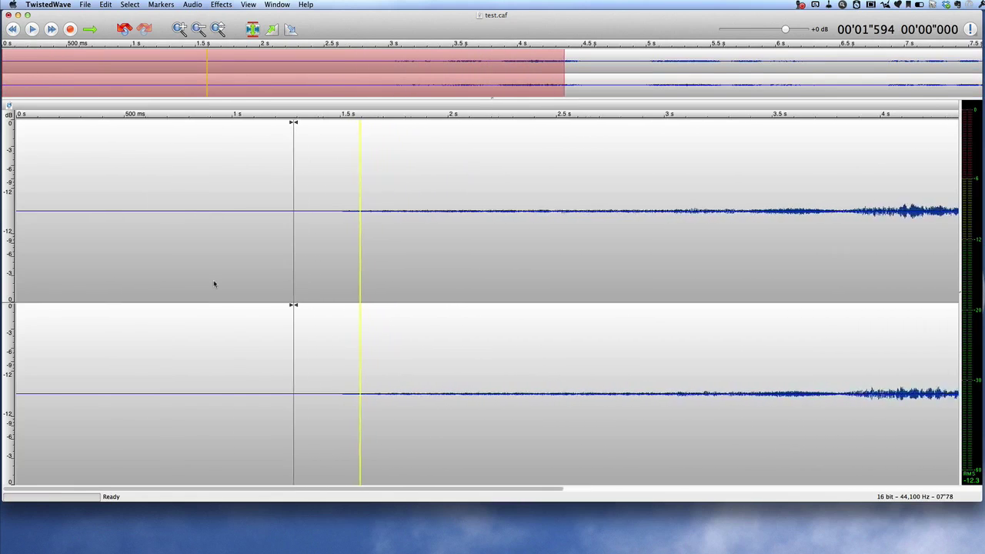
pyautogui.scroll(5, 213, 284)
pyautogui.scroll(4, 214, 284)
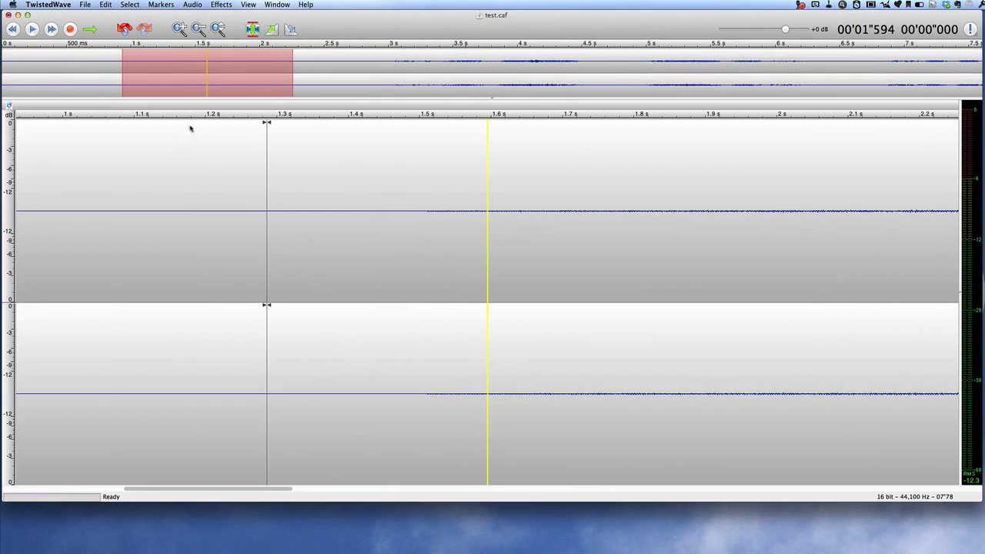
pyautogui.moveTo(205, 84); pyautogui.dragTo(495, 95)
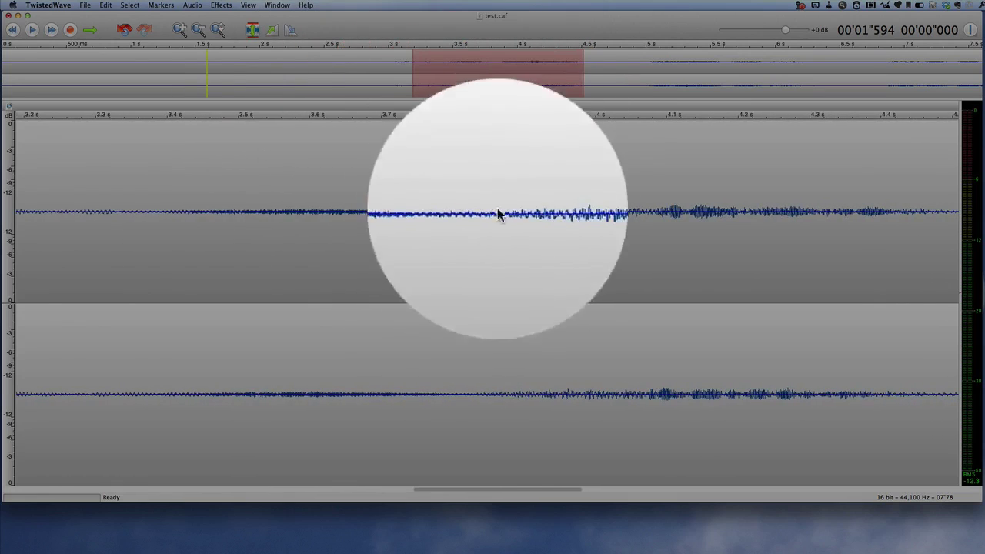
pyautogui.click(512, 235)
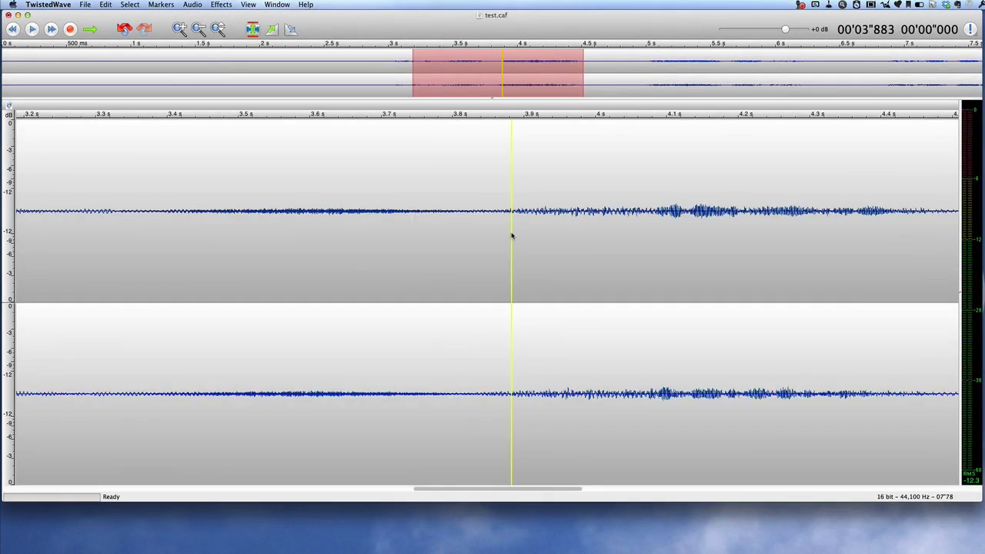
pyautogui.scroll(3, 512, 234)
pyautogui.scroll(-8, 512, 235)
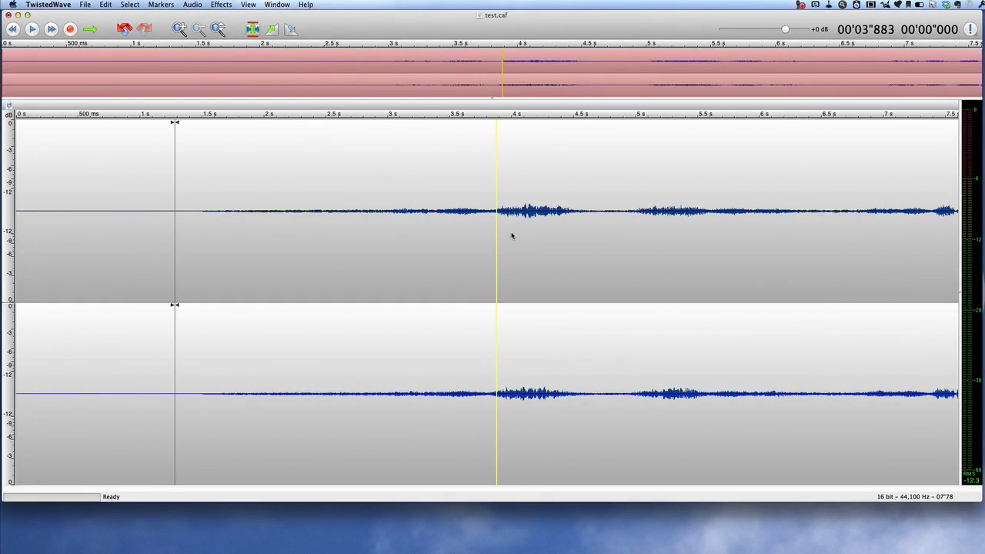
pyautogui.scroll(5, 512, 235)
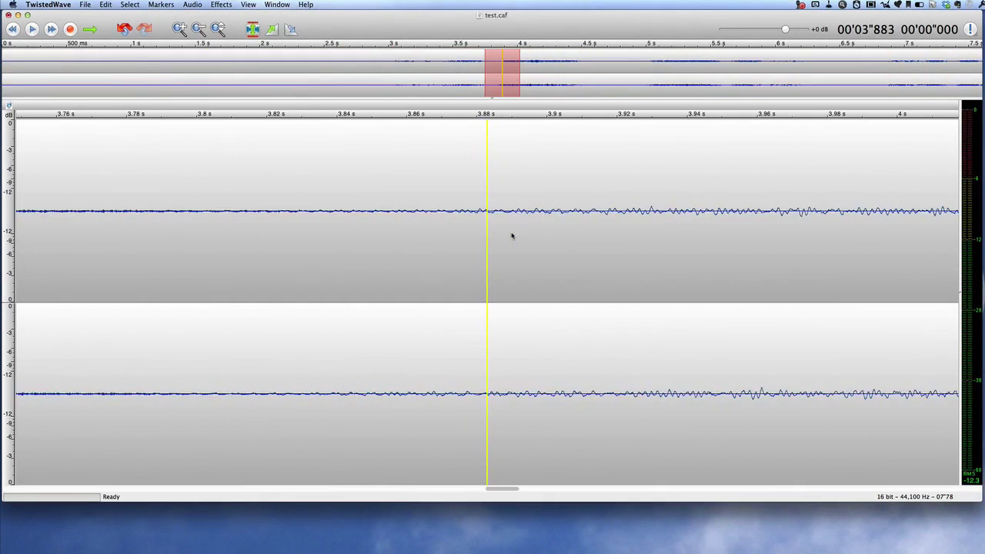
# Show the available file formats for saving the test recording in the Documents folder.
pyautogui.click(130, 5)
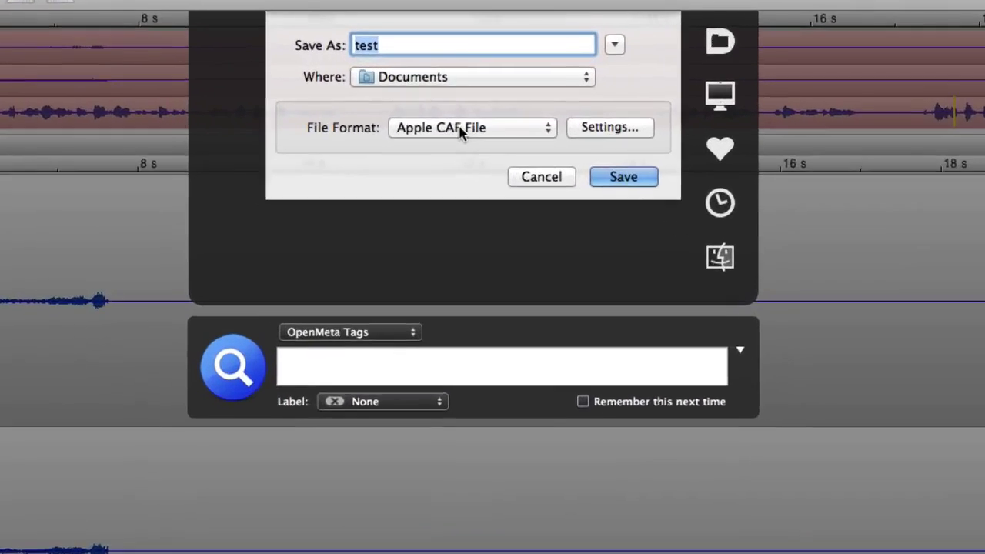
pyautogui.click(461, 130)
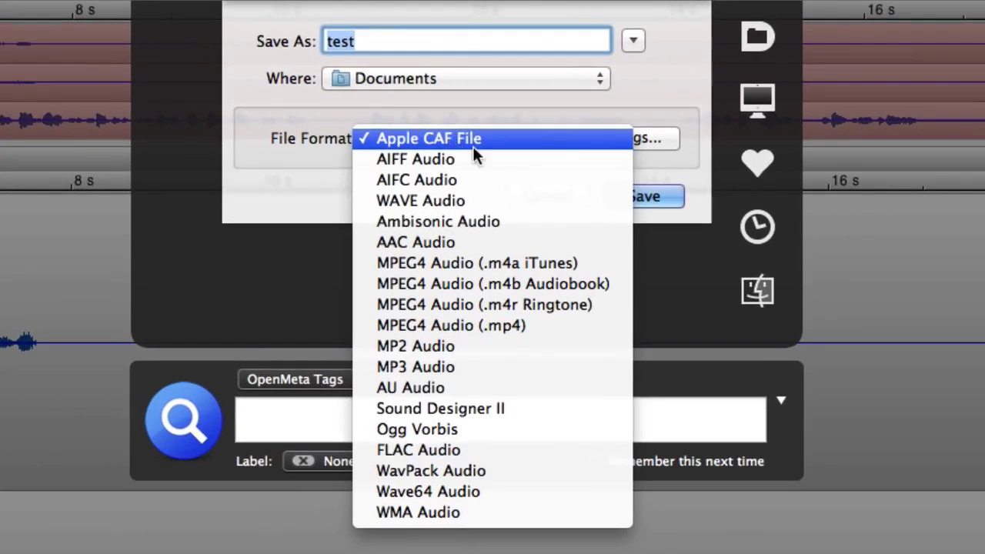